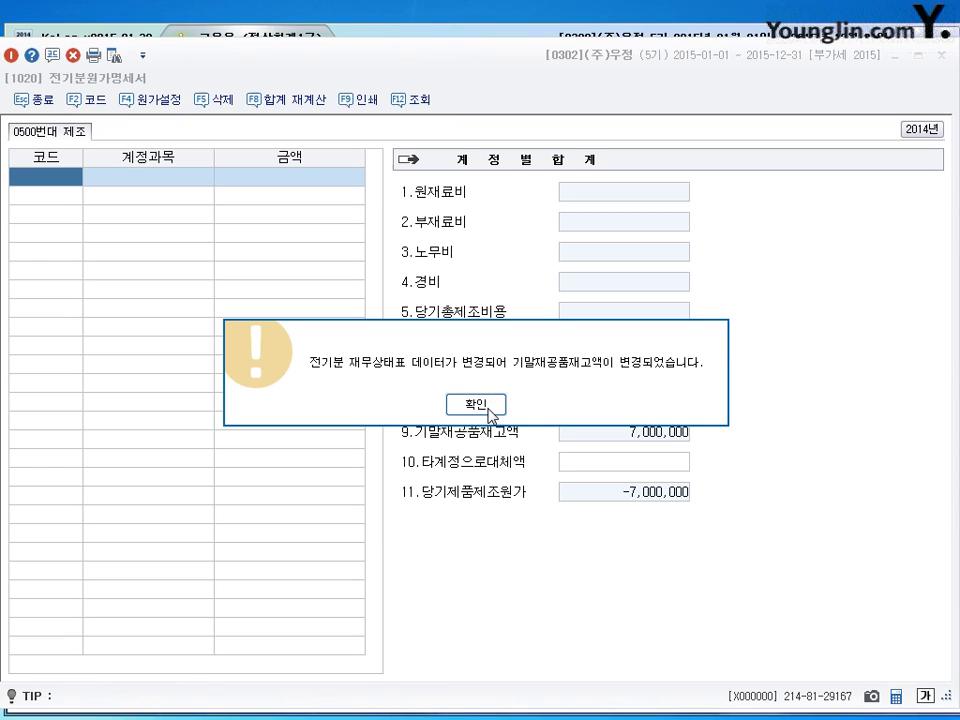
# Acknowledge the ending work-in-process inventory notice and review the 매출원가 및 경비선택 cost settings without editing them.
pyautogui.click(476, 404)
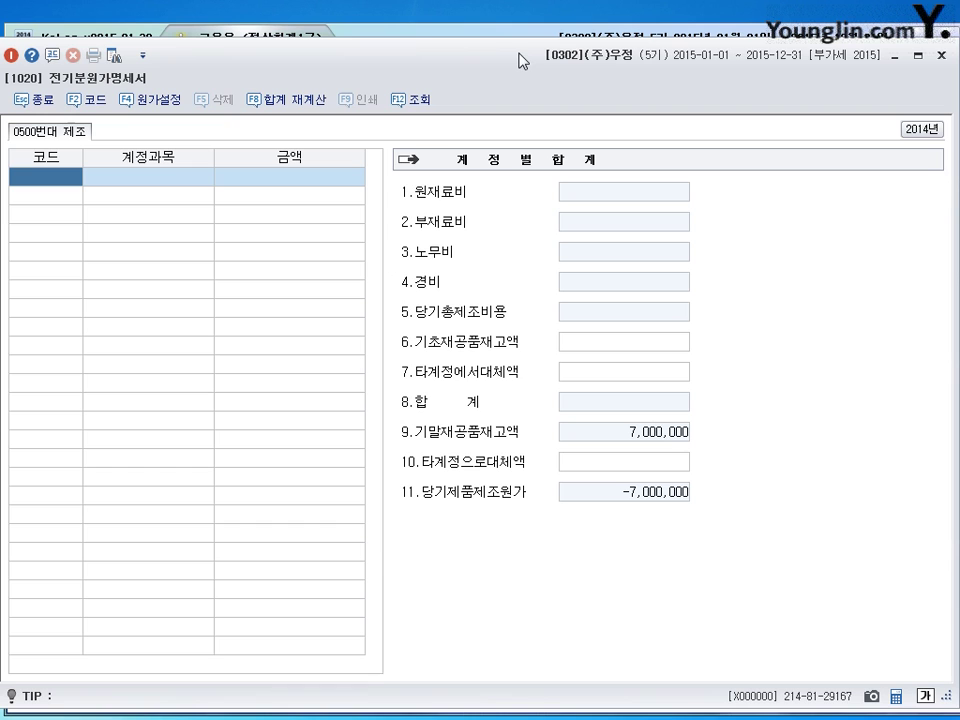
pyautogui.click(150, 100)
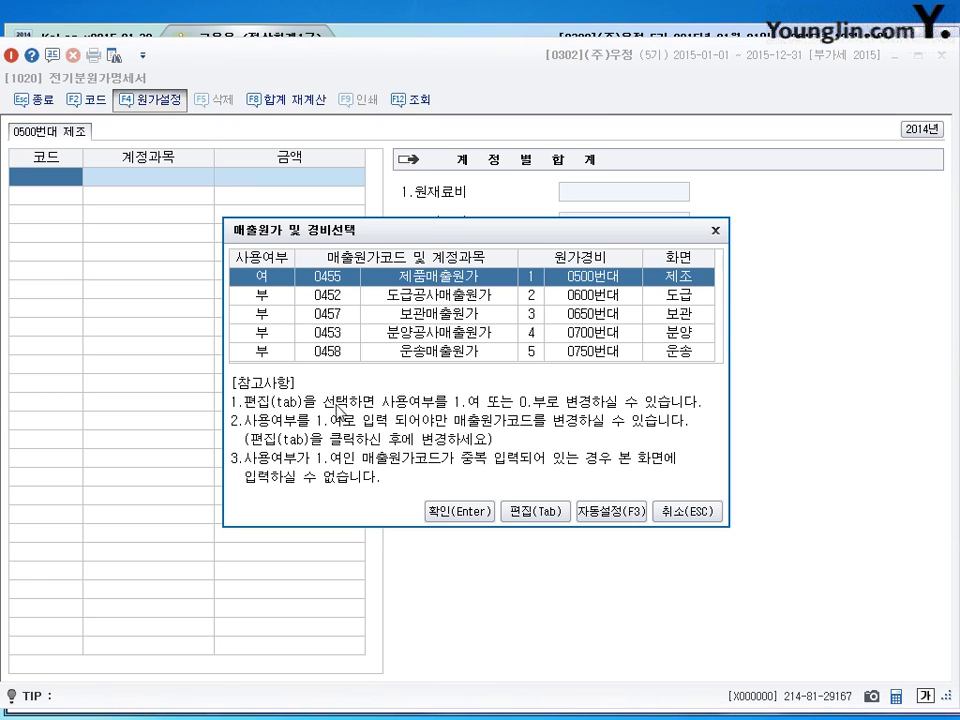
pyautogui.moveTo(463, 239); pyautogui.dragTo(457, 190)
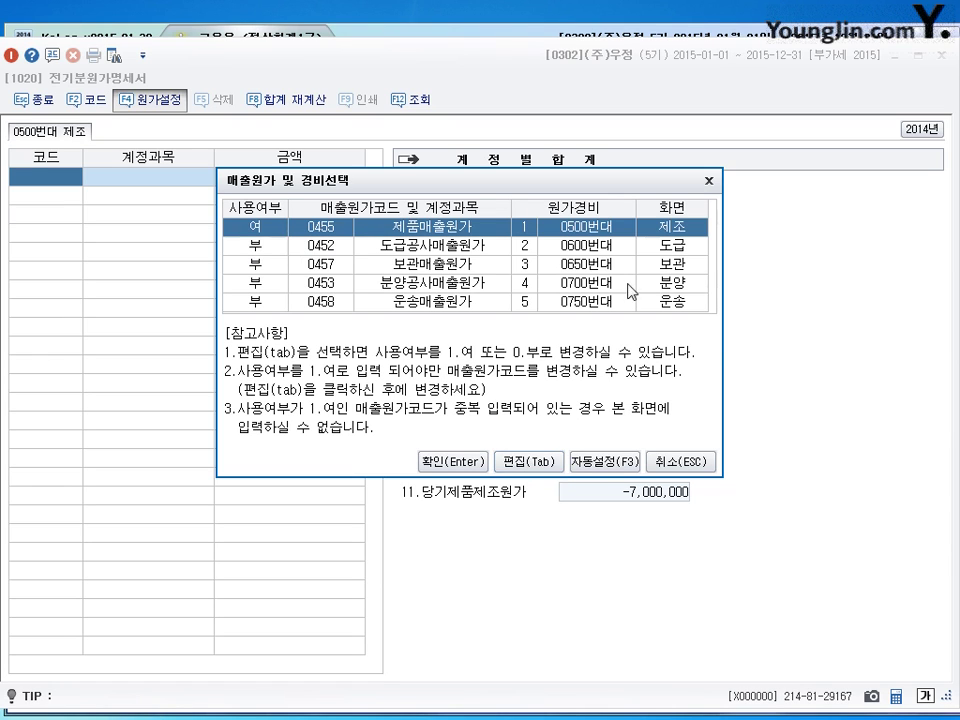
pyautogui.click(708, 181)
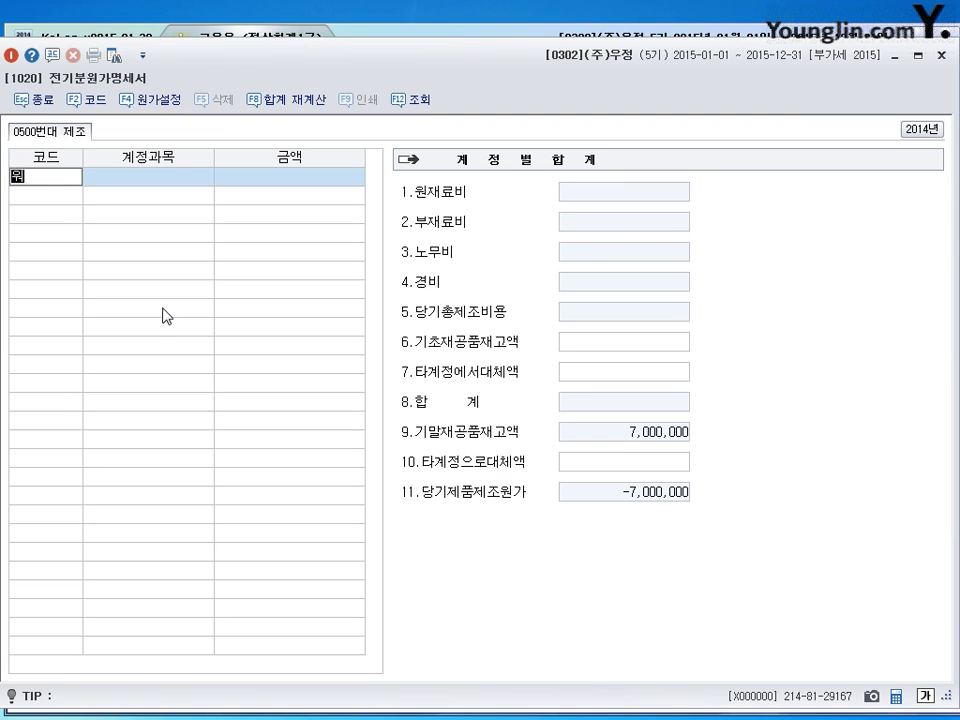
# Add the raw material cost account 원재료비 (0501) as the first entry, looking it up by 원재.
pyautogui.write('원재')
pyautogui.press('Return')
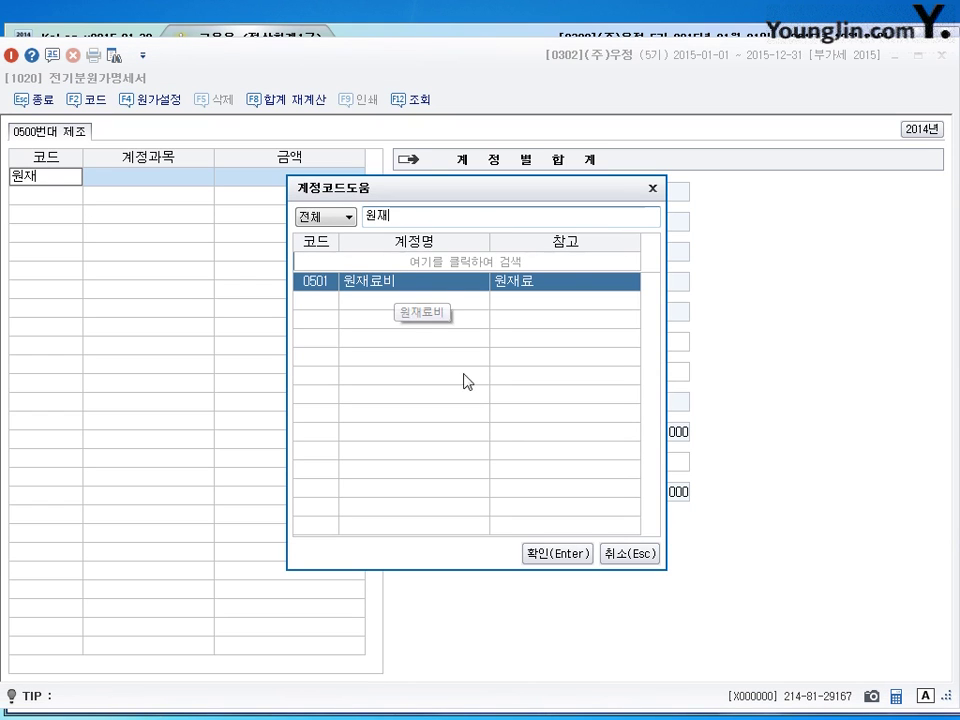
pyautogui.click(550, 559)
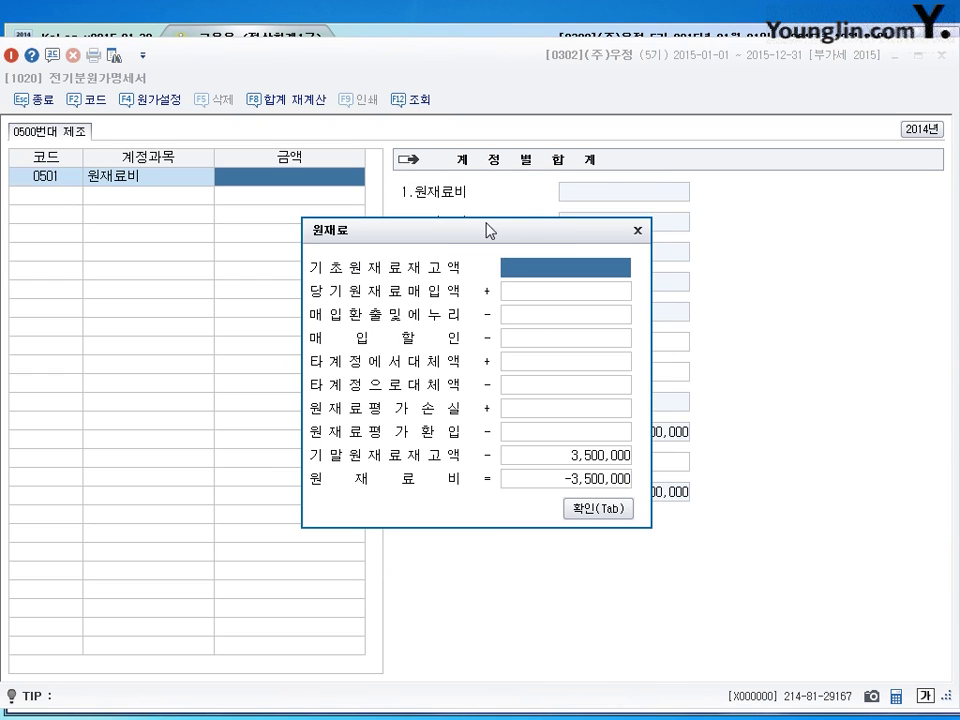
# Enter 5,000,000 as 기초원재료재고액 and 60,000,000 as 당기원재료매입액 for 원재료비, and confirm the raw material breakdown.
pyautogui.moveTo(484, 234); pyautogui.dragTo(538, 163)
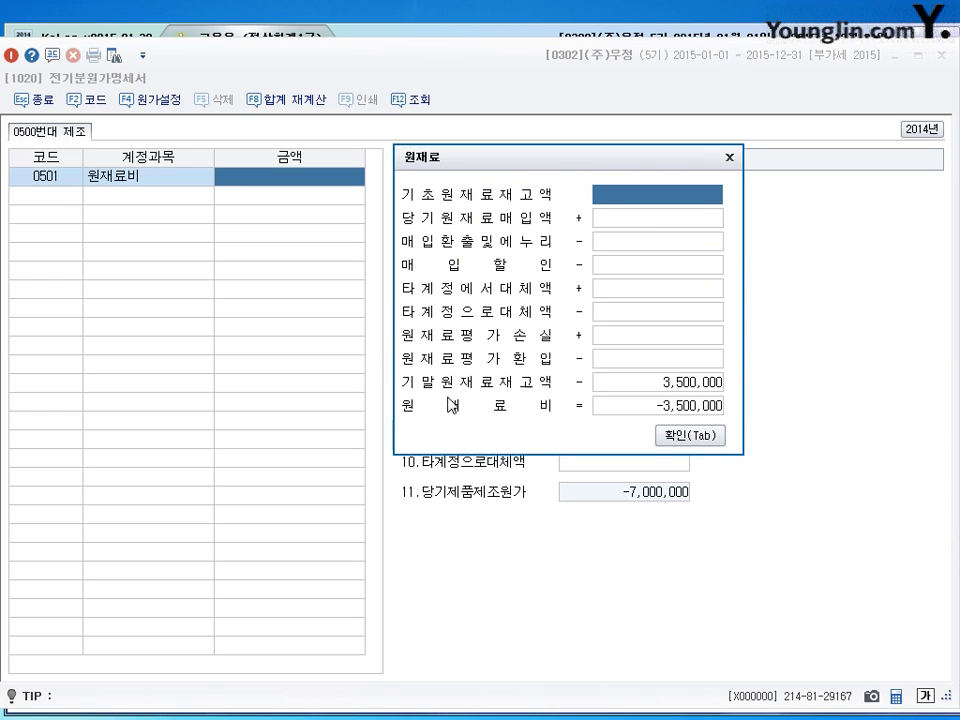
pyautogui.click(681, 386)
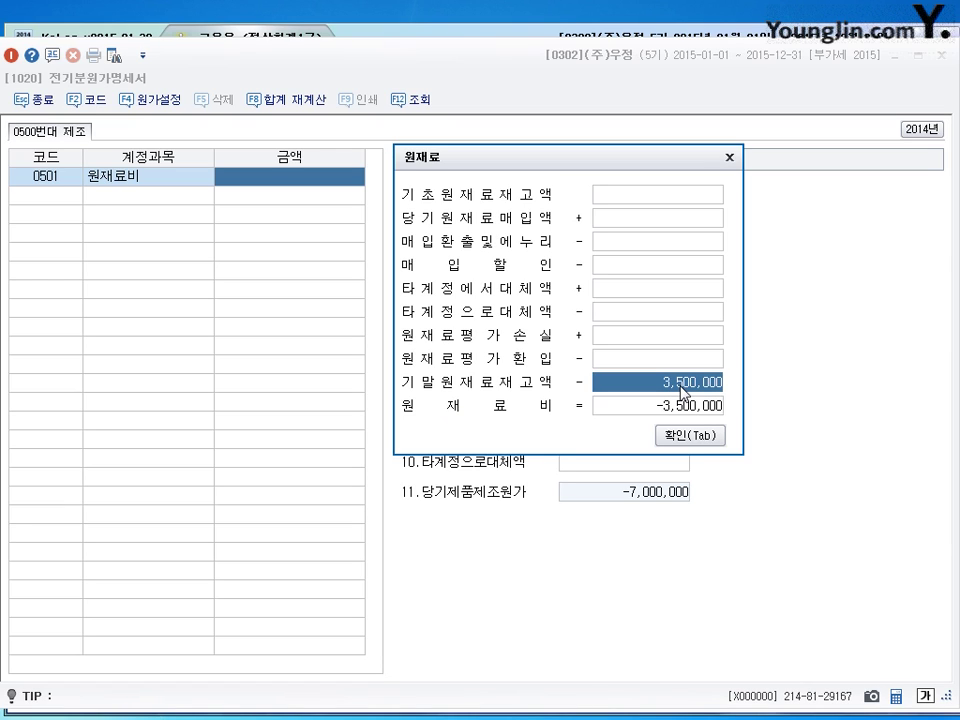
pyautogui.click(645, 196)
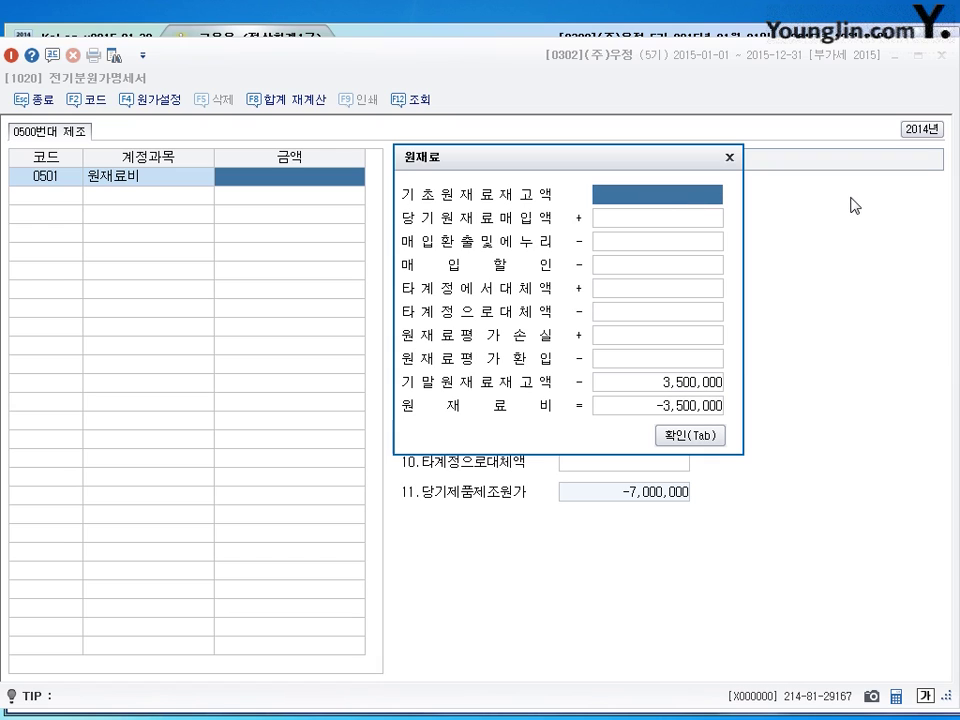
pyautogui.write('5000000')
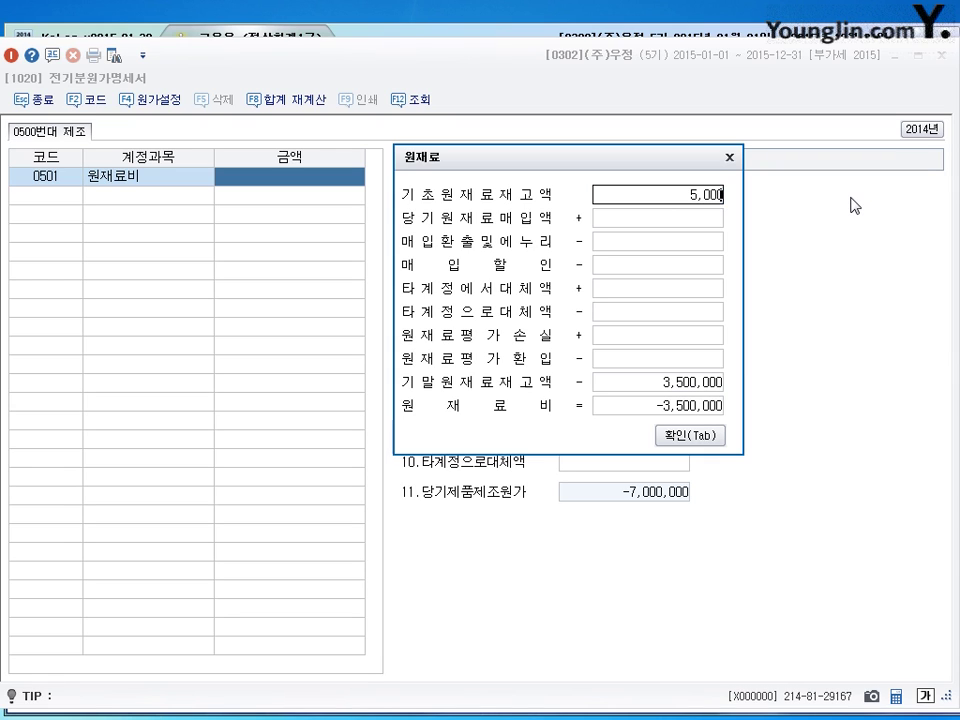
pyautogui.press('Return')
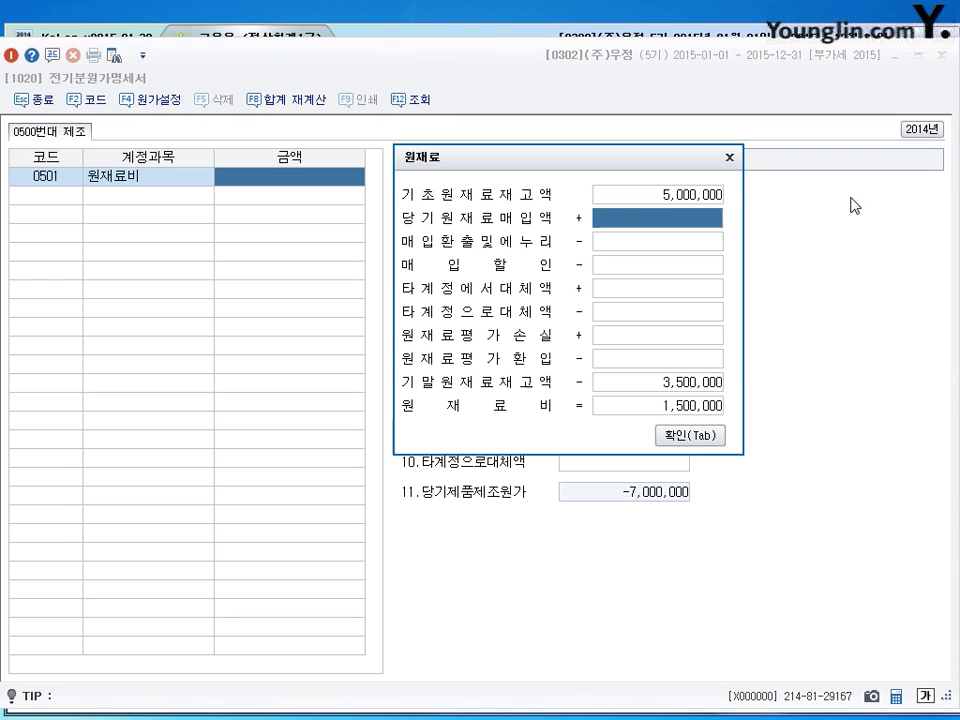
pyautogui.write('60000000')
pyautogui.press('Return')
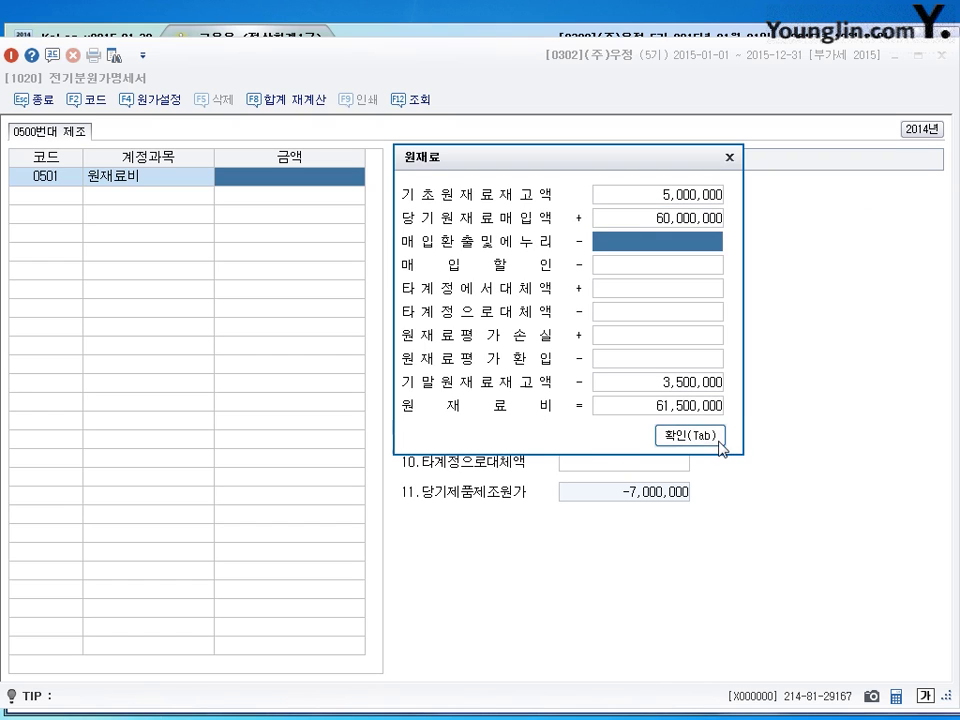
pyautogui.click(690, 194)
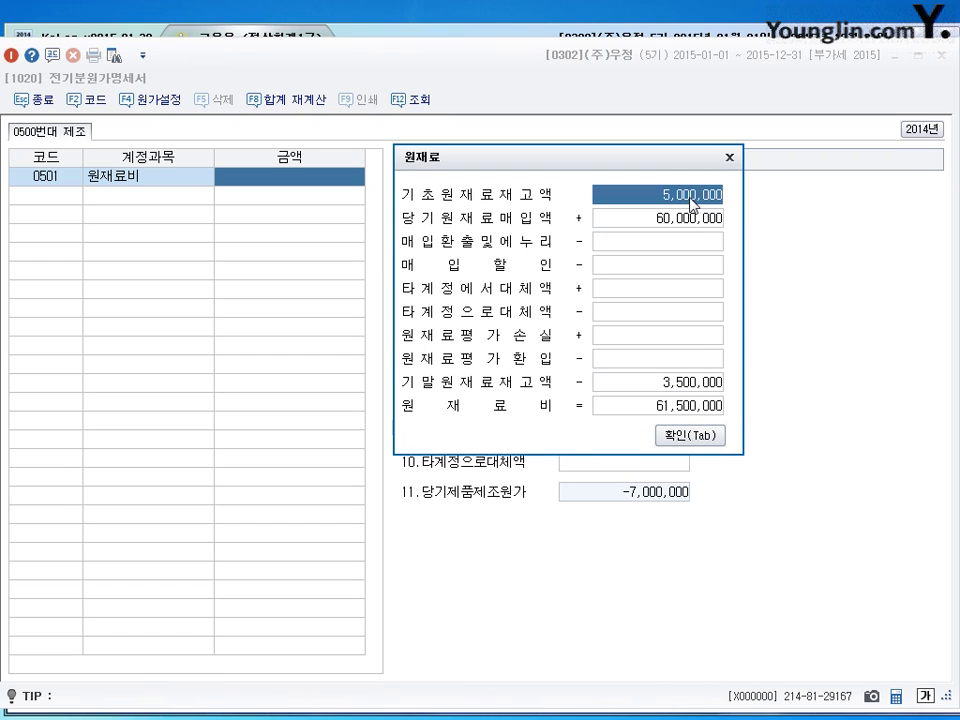
pyautogui.click(684, 221)
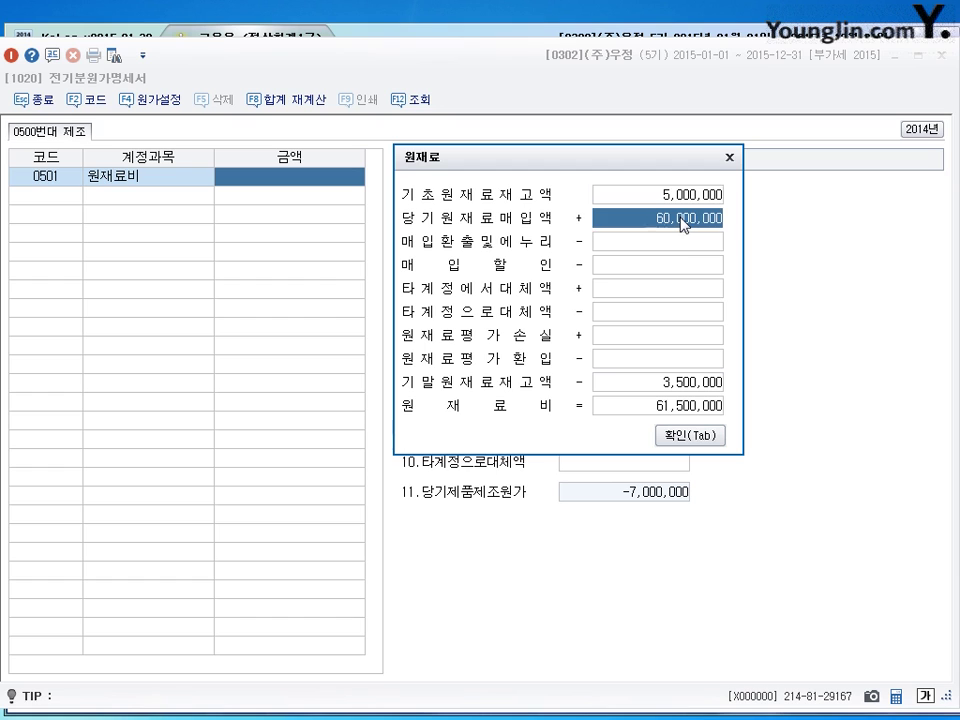
pyautogui.click(655, 388)
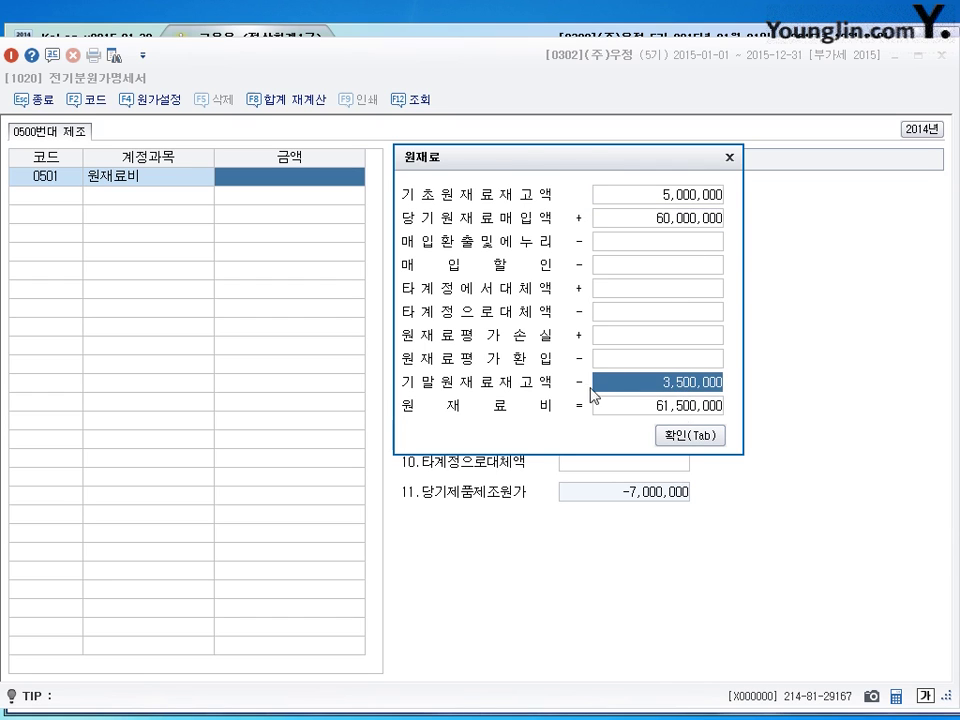
pyautogui.click(690, 435)
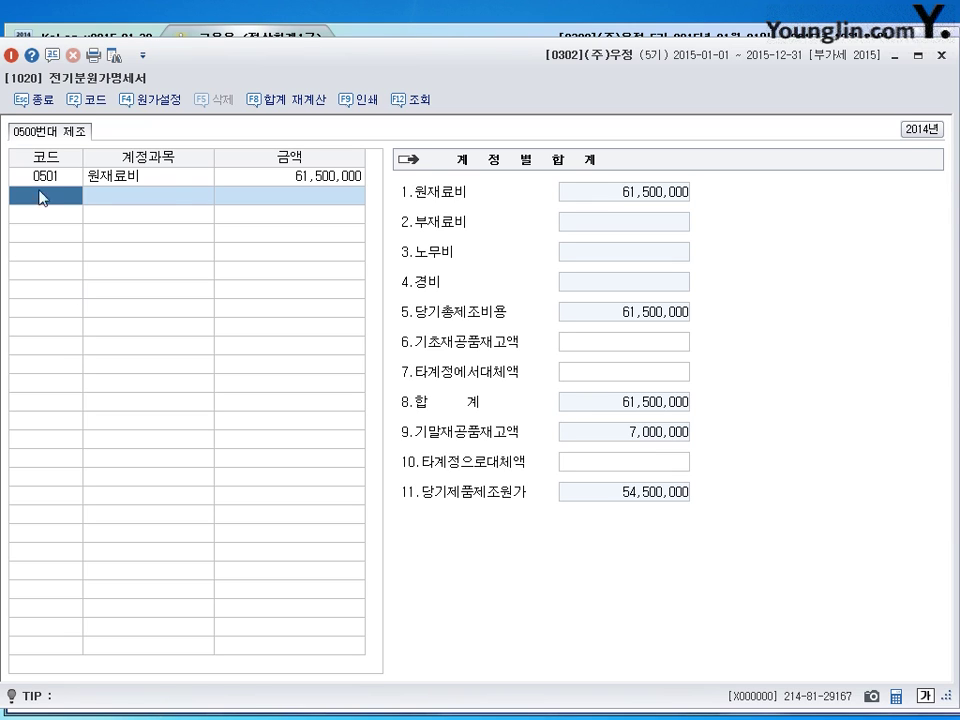
# Add the wages account 임금 (code 504) with an amount of 15,000,000.
pyautogui.write('504')
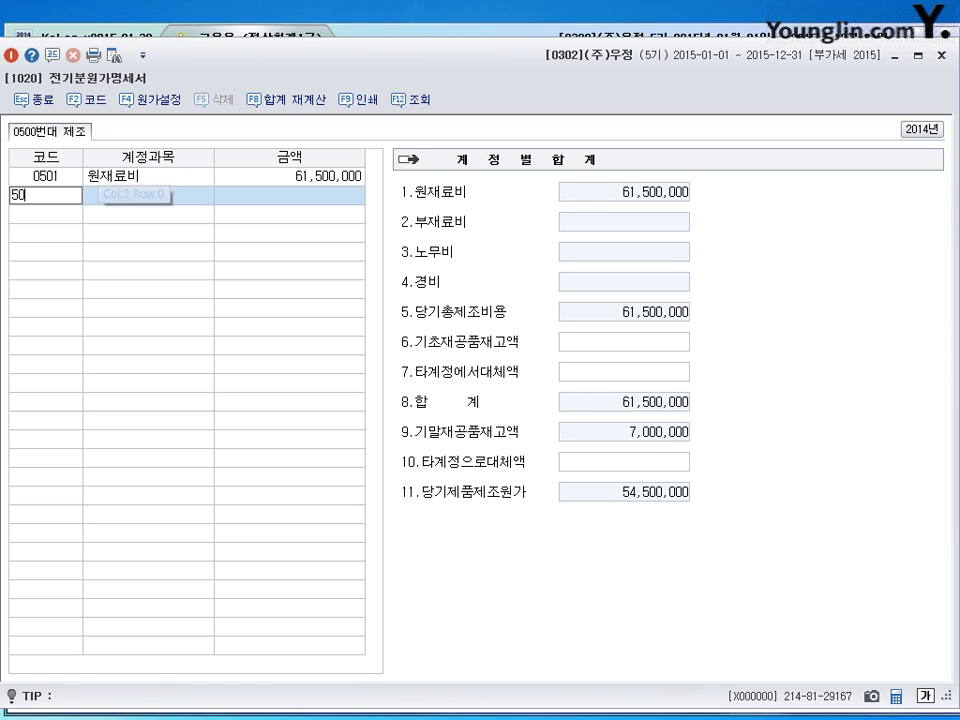
pyautogui.press('Return')
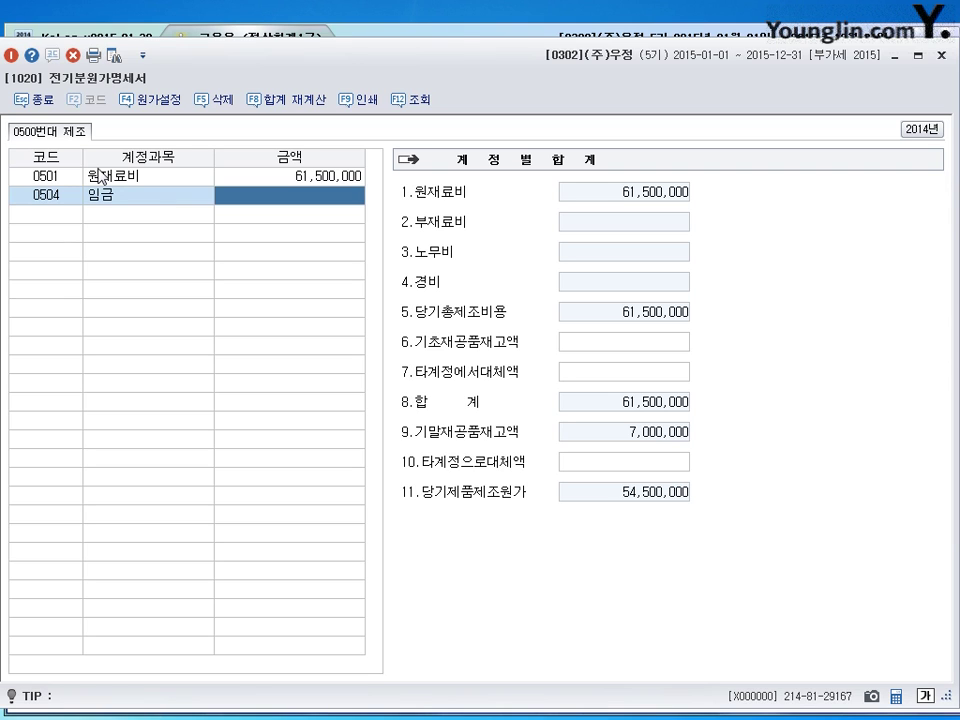
pyautogui.write('15000000')
pyautogui.press('Return')
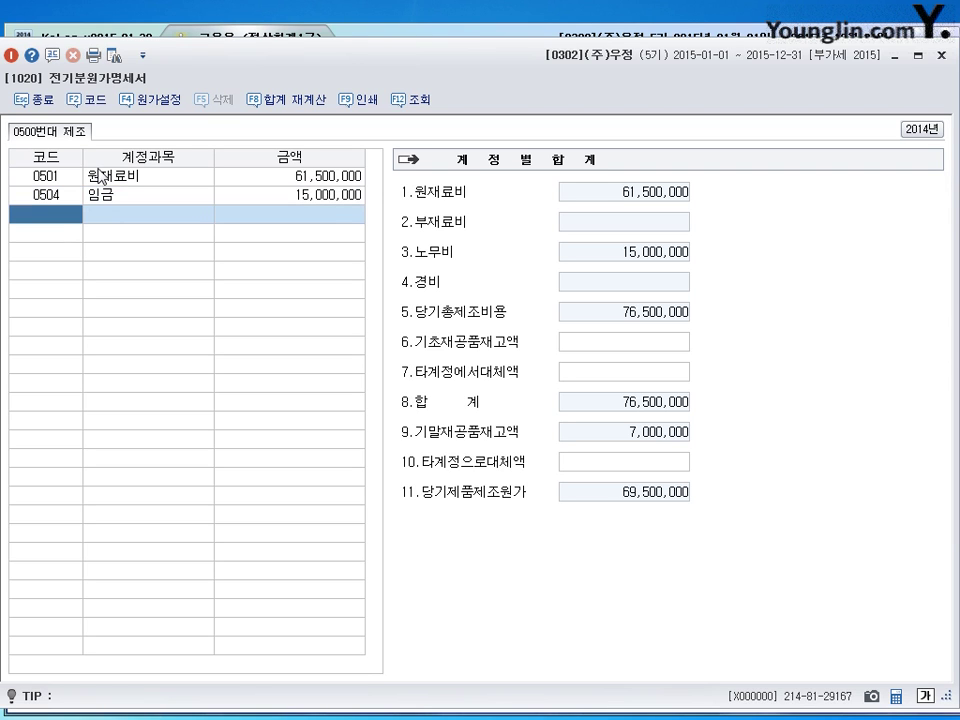
# Add the employee welfare account 복리후생비 (code 511) with an amount of 1,800,000.
pyautogui.write('81')
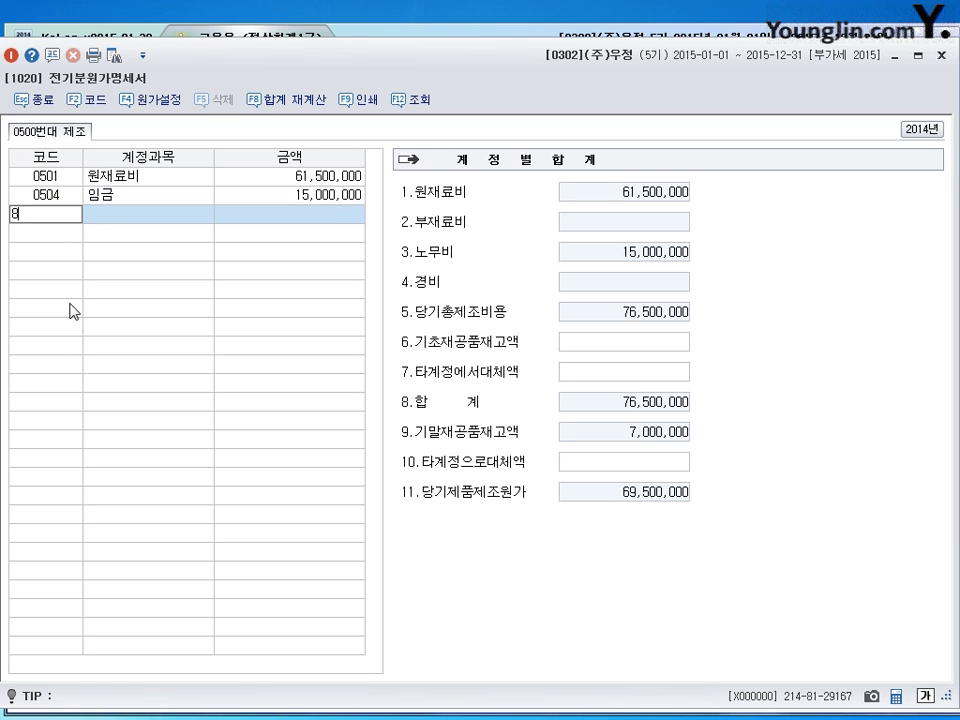
pyautogui.press('BackSpace')
pyautogui.press('BackSpace')
pyautogui.write('511')
pyautogui.press('Return')
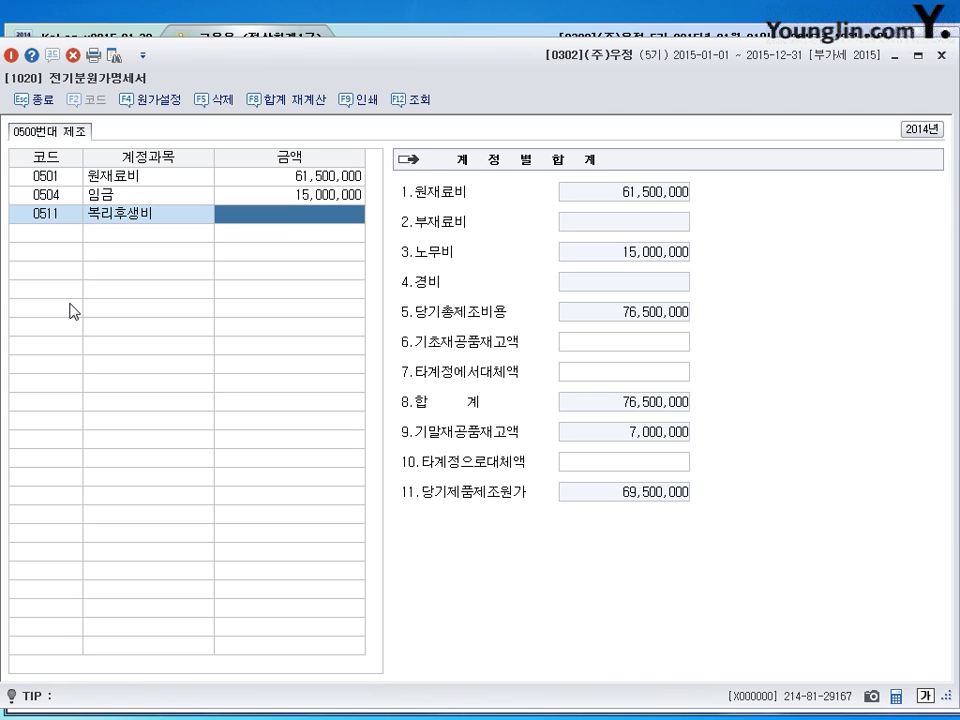
pyautogui.write('1800000')
pyautogui.press('Return')
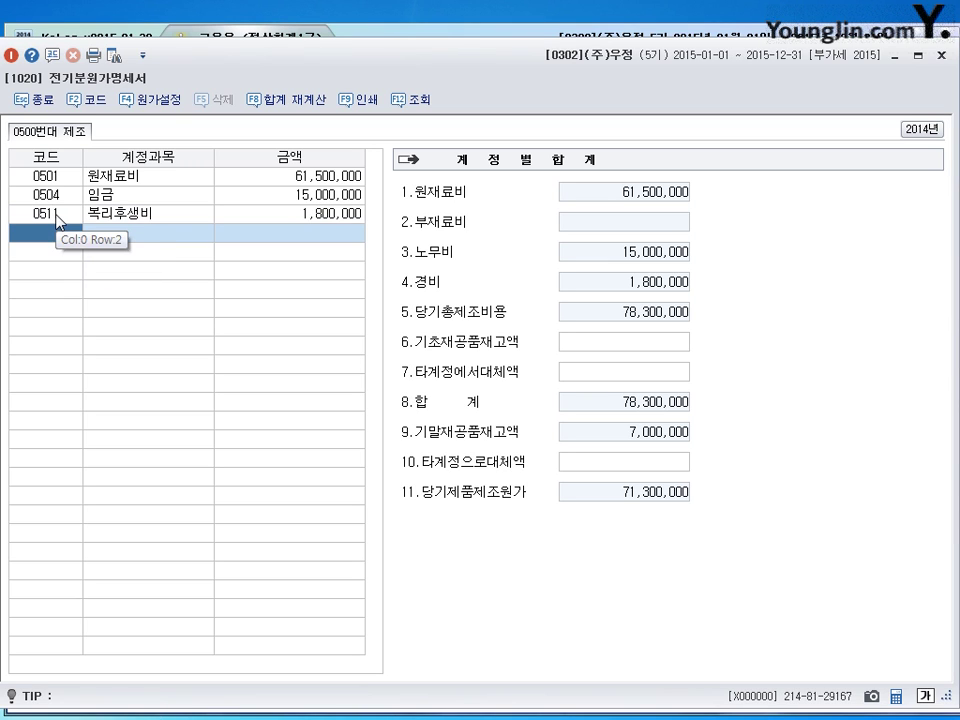
# Look up 가스 and add the 가스수도료 account (0515) with an amount of 1,500,000.
pyautogui.write('가스')
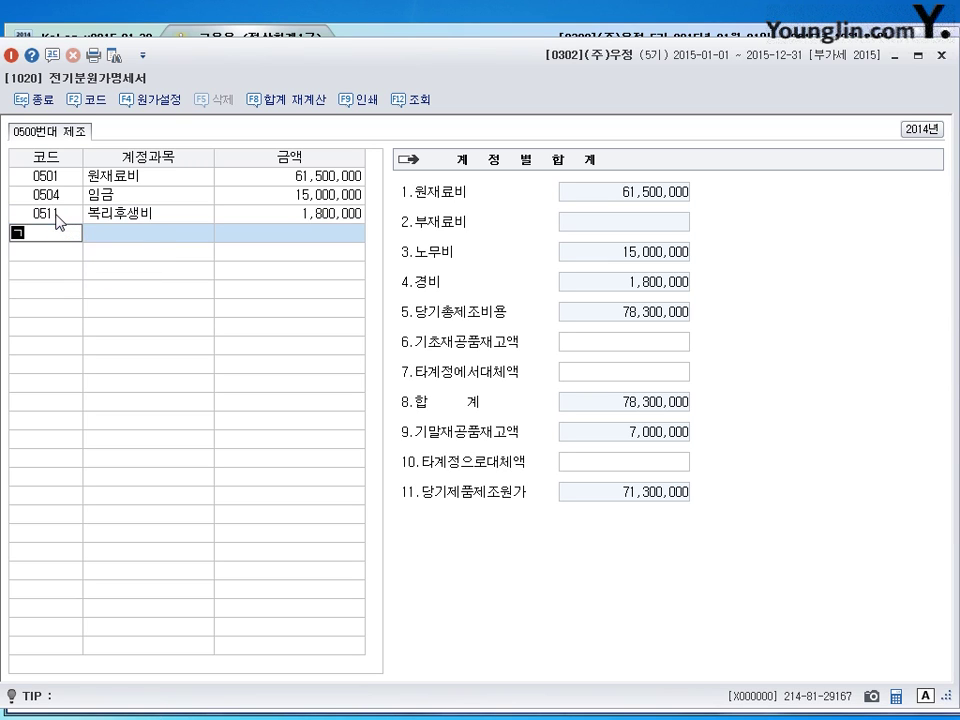
pyautogui.press('Return')
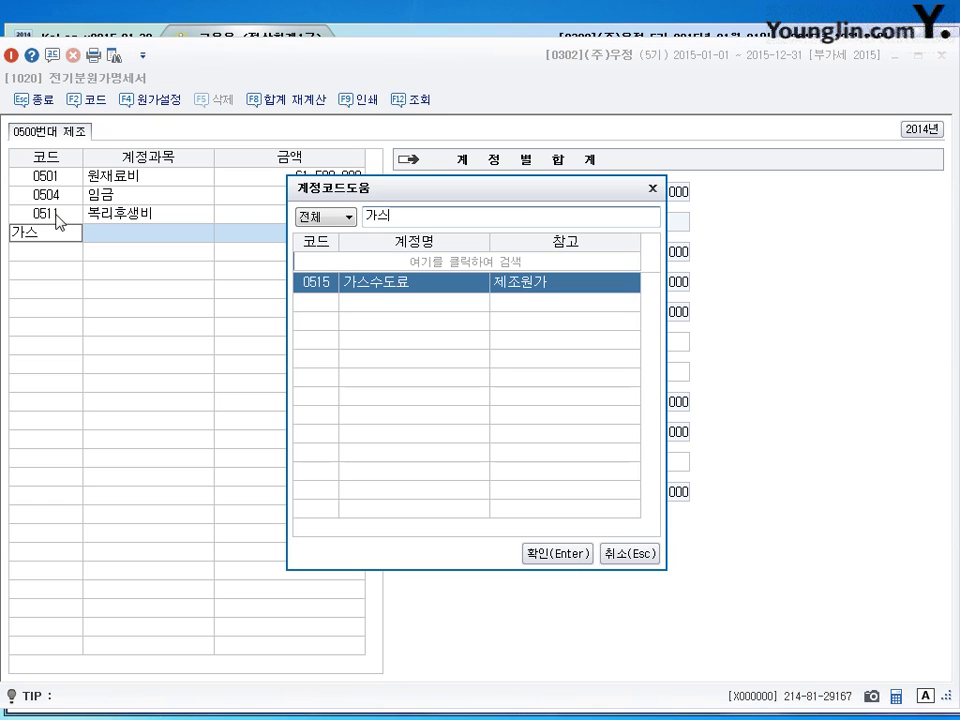
pyautogui.press('Return')
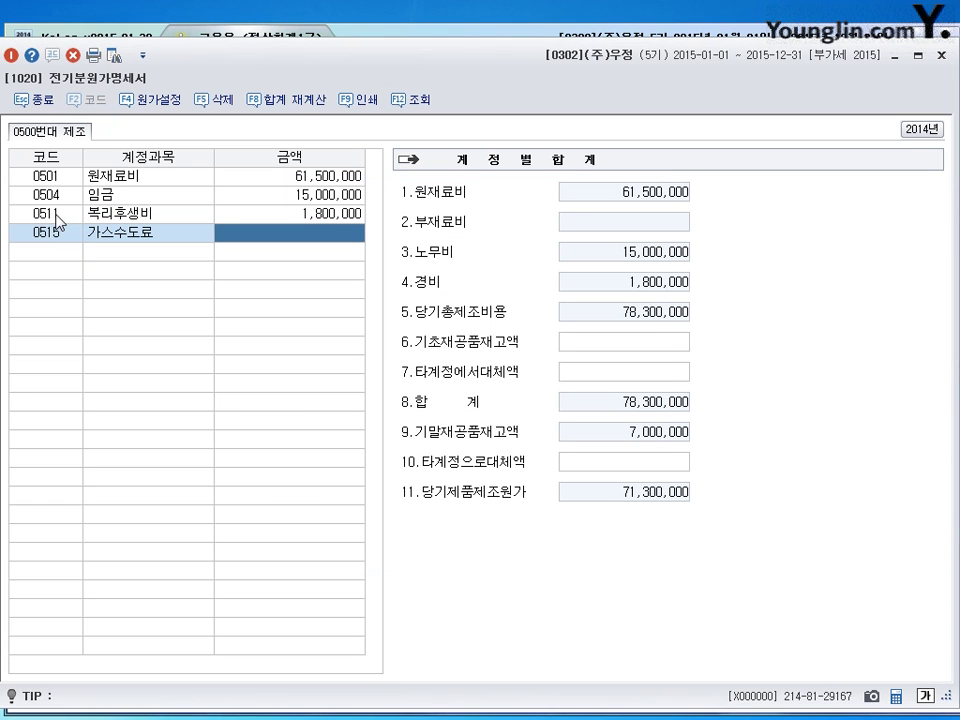
pyautogui.write('1500000')
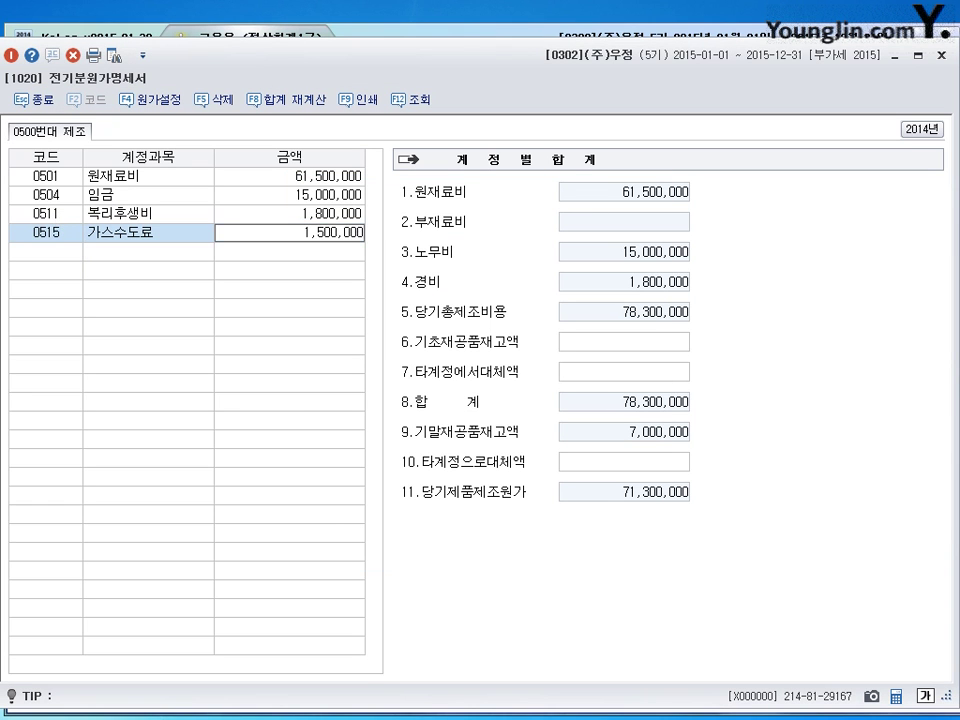
pyautogui.press('Return')
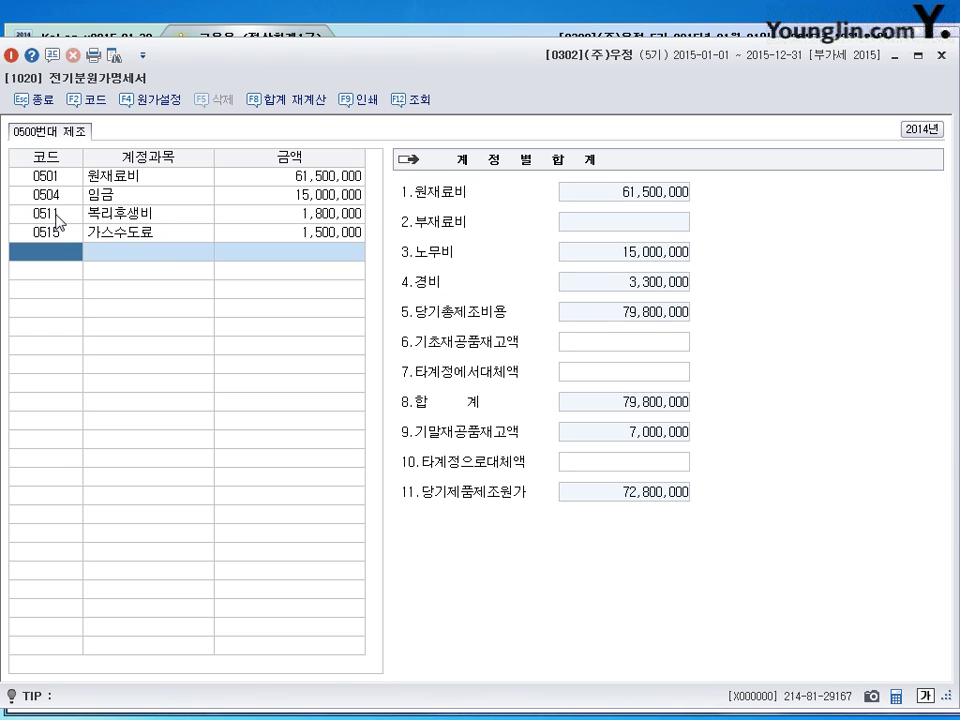
# Look up 감가 and add the 감가상각비 account (0518) with an amount of 1,500,000.
pyautogui.write('감')
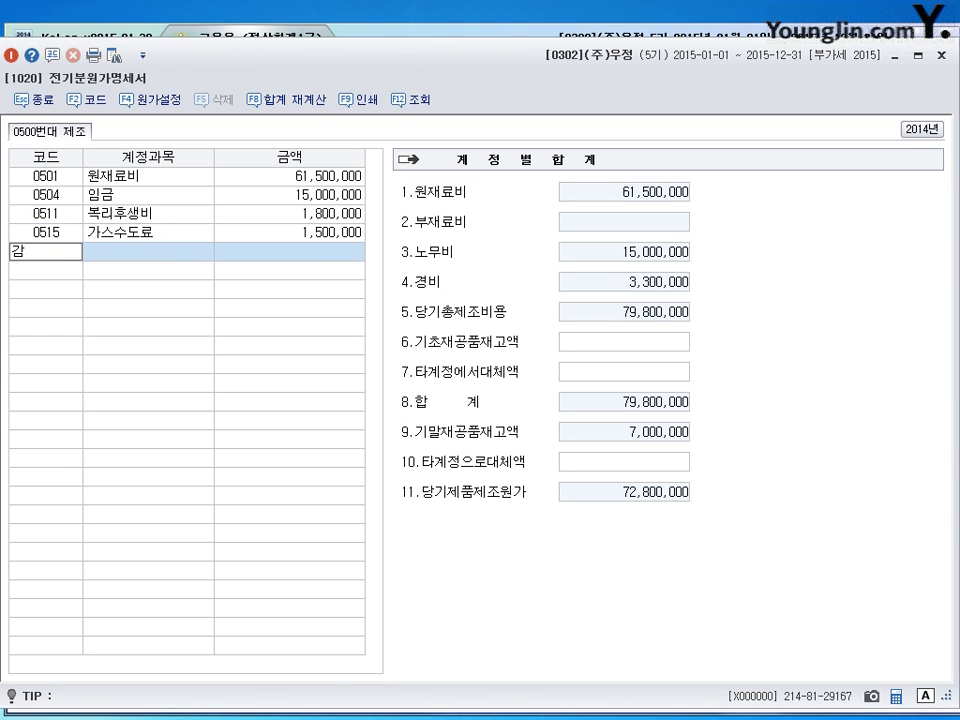
pyautogui.write('가')
pyautogui.press('Return')
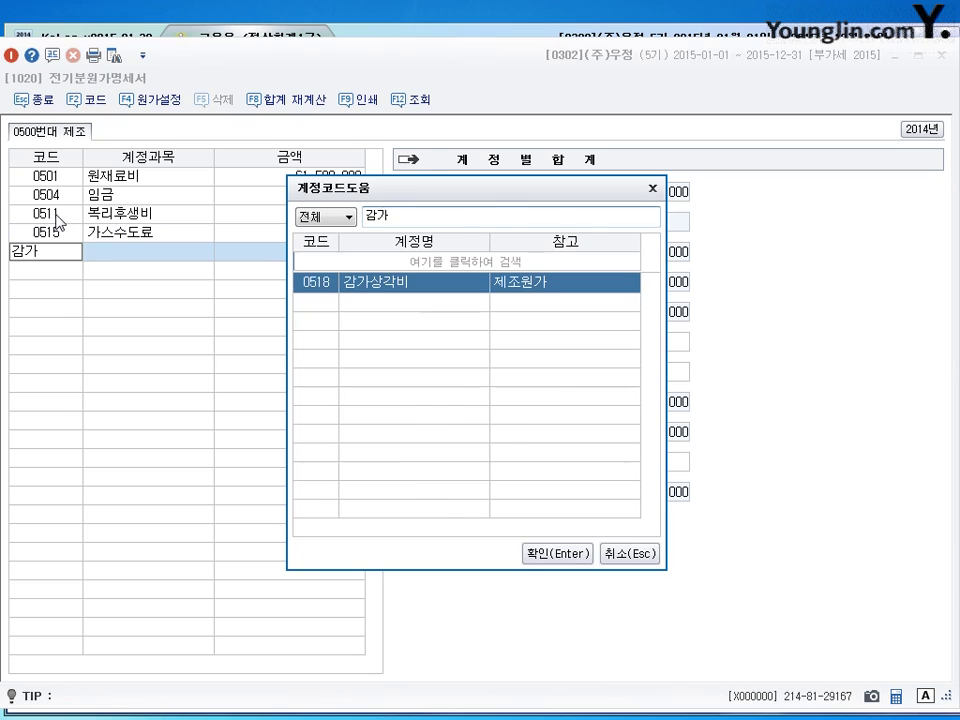
pyautogui.press('Return')
pyautogui.write('1500000')
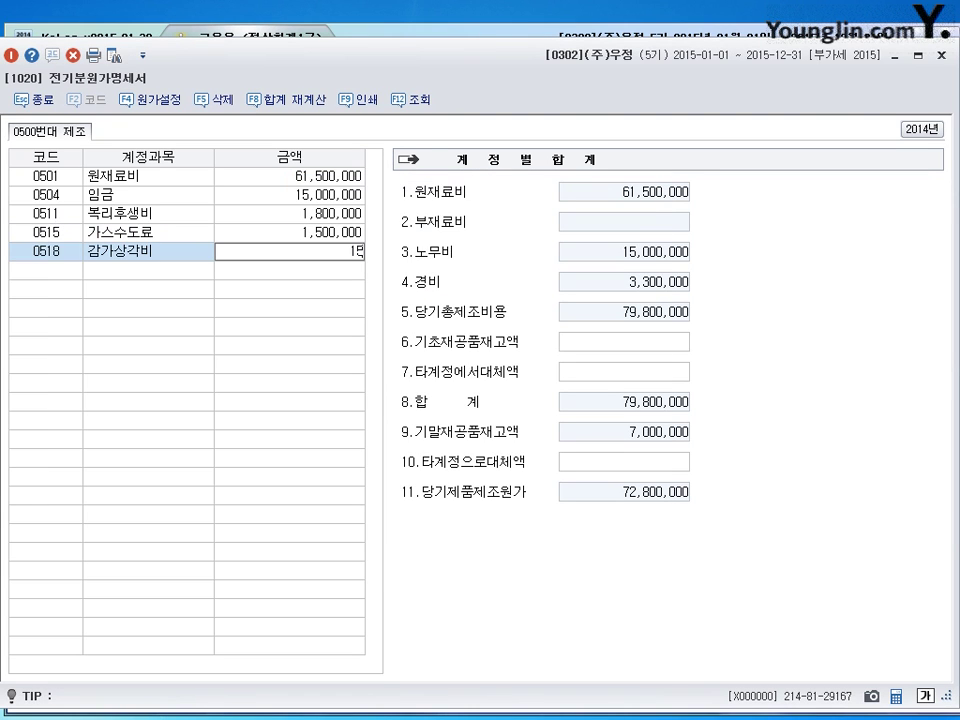
pyautogui.press('Return')
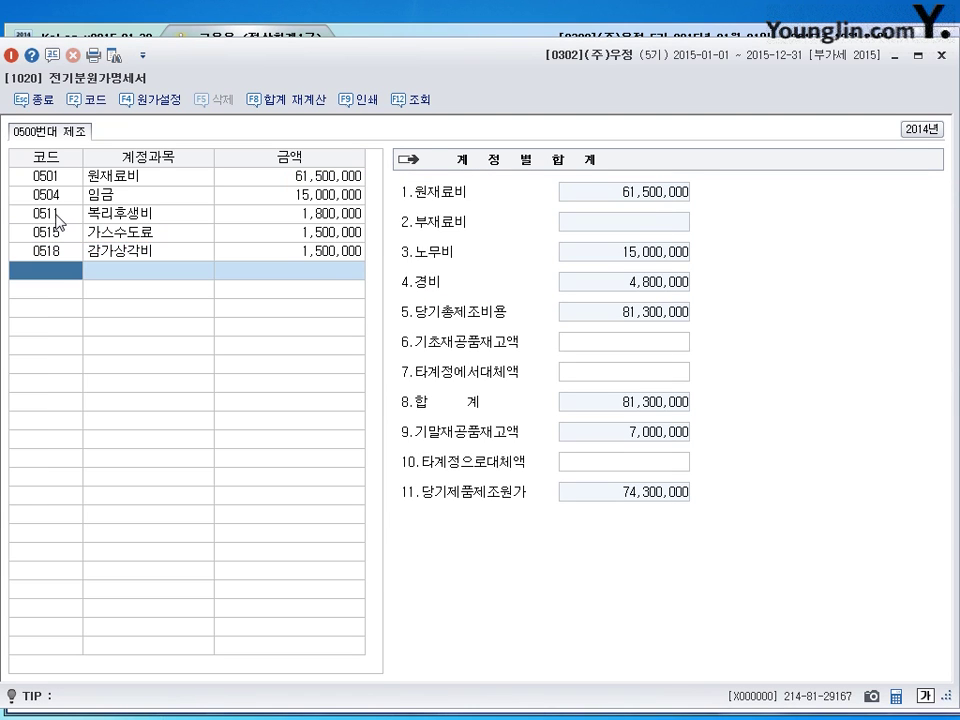
# Look up 수선 and add the 수선비 account (0520) with an amount of 2,400,000.
pyautogui.write('수선')
pyautogui.press('Return')
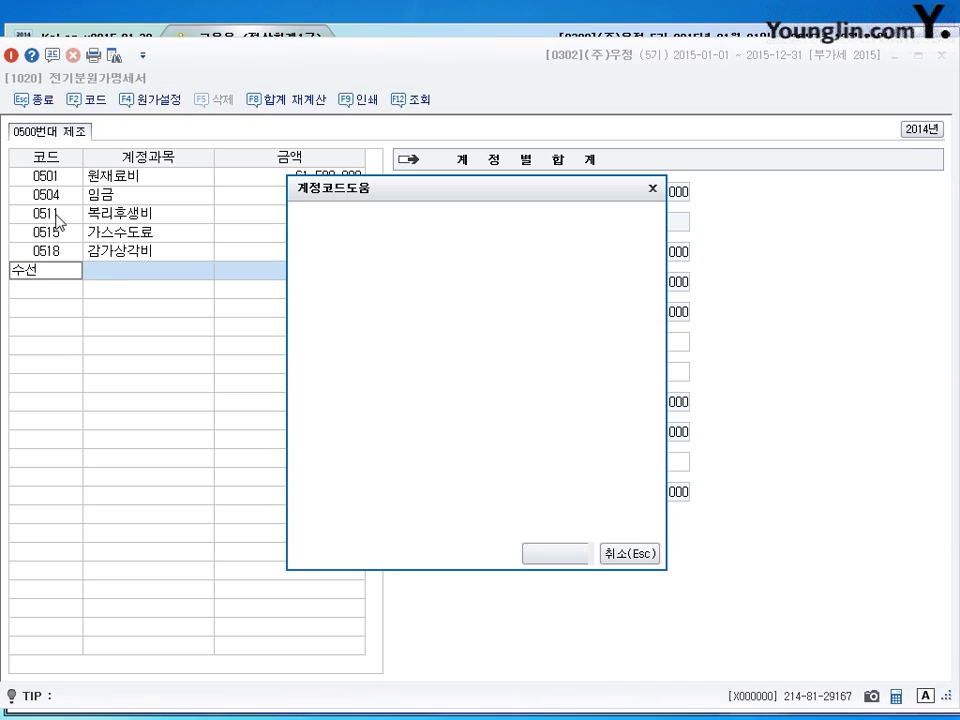
pyautogui.press('Return')
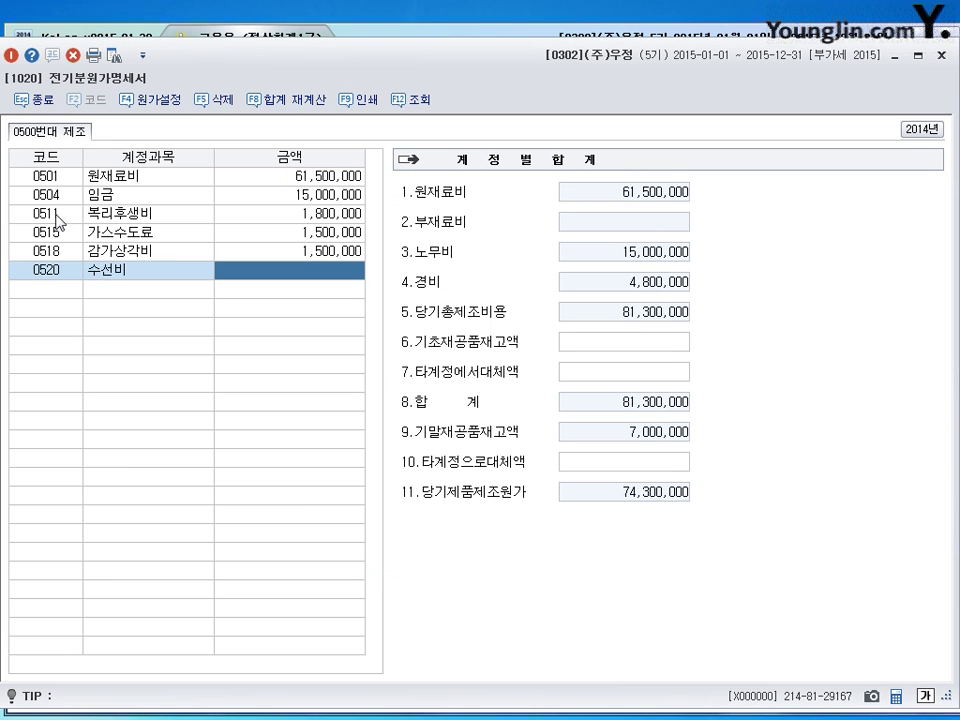
pyautogui.write('2400000')
pyautogui.press('Return')
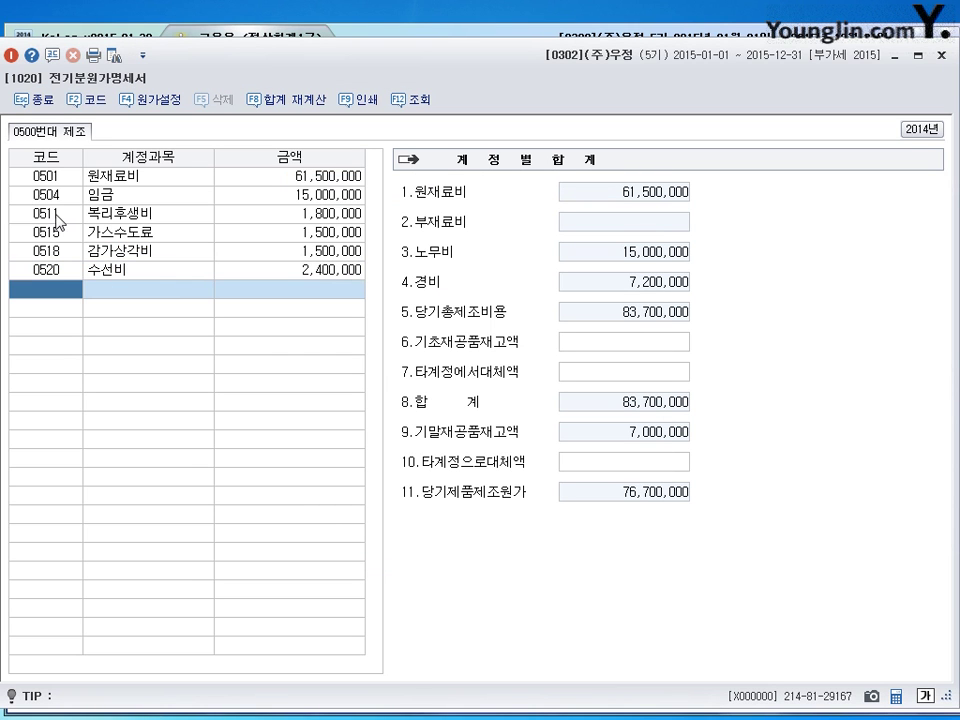
pyautogui.write('보험')
pyautogui.press('Return')
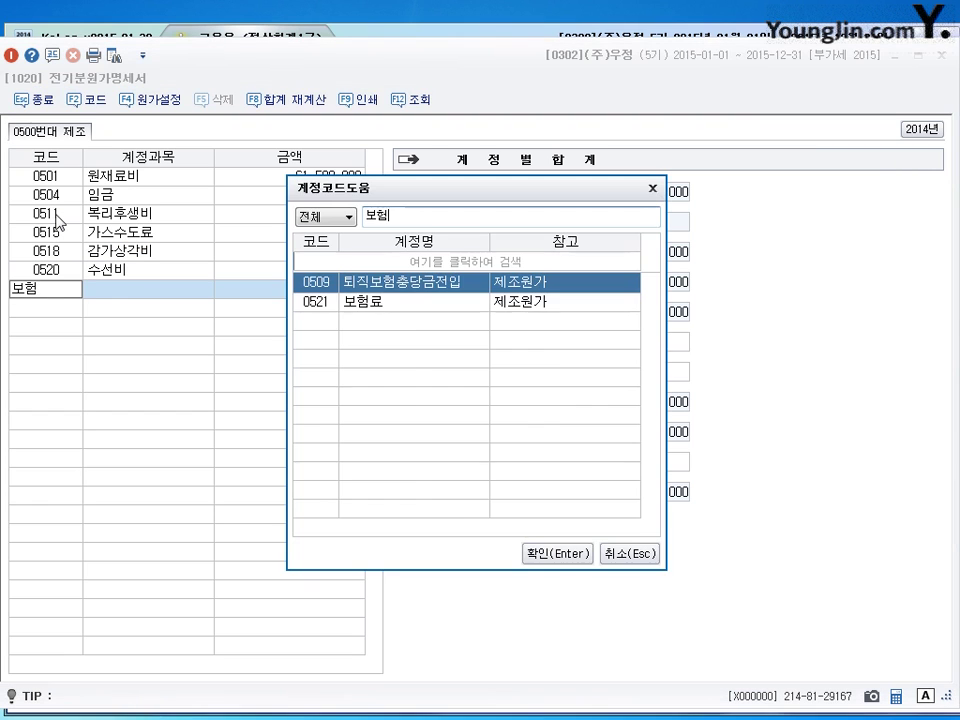
pyautogui.press('Return')
pyautogui.press('Left')
# Look up 보험 and add the 보험료 account (0521) with an amount of 1,500,000.
pyautogui.write('보험')
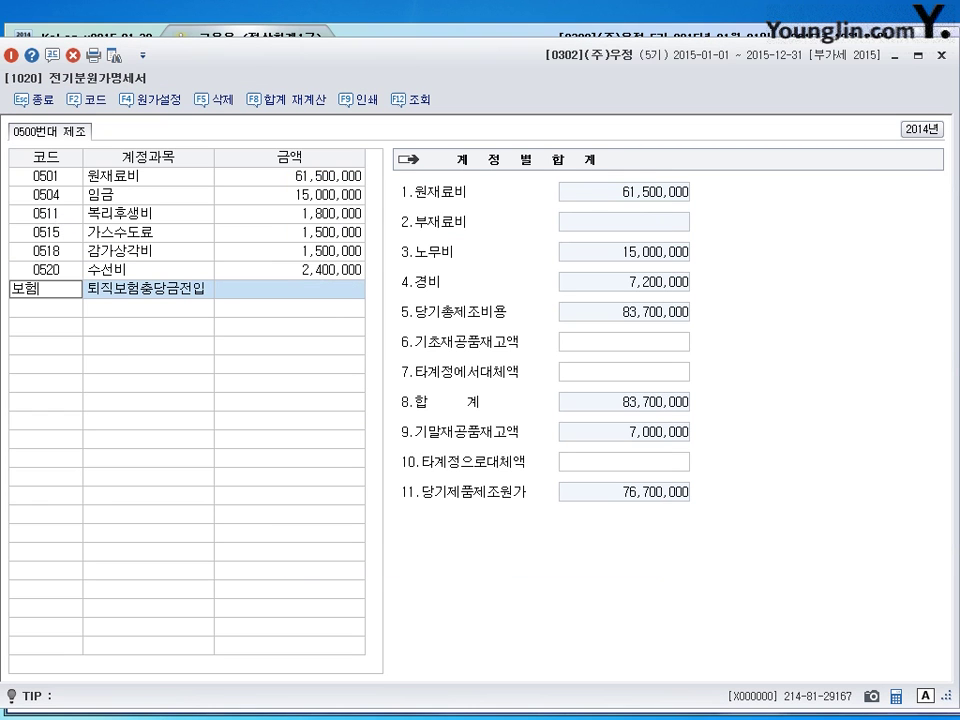
pyautogui.press('Return')
pyautogui.press('Return')
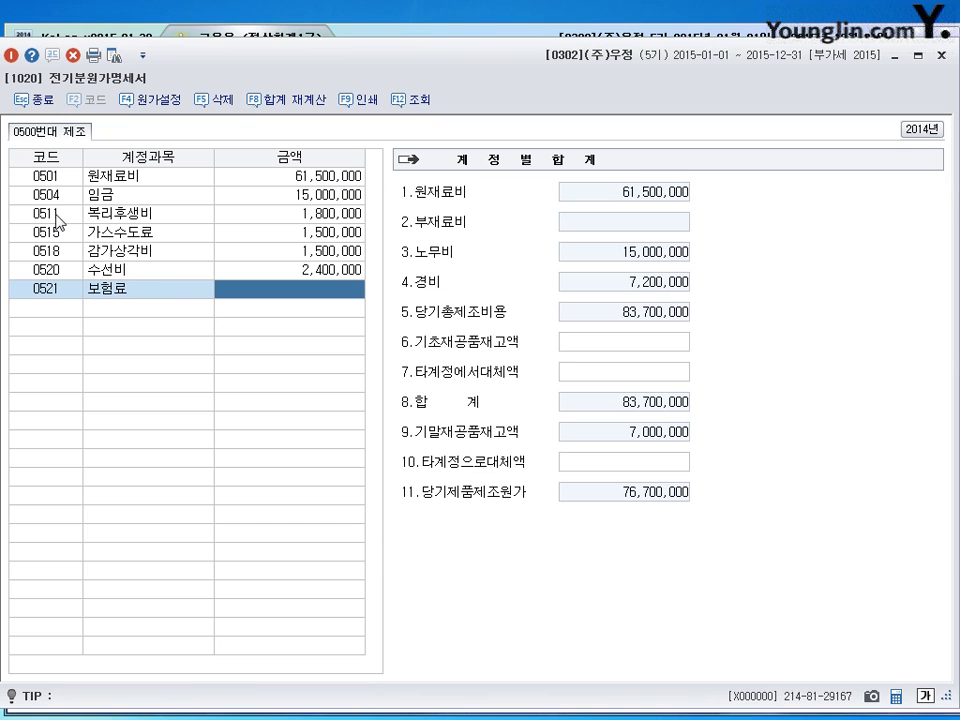
pyautogui.write('1500000')
pyautogui.press('Return')
# Look up 차량 and add the 차량유지비 account (0522) with an amount of 5,500,000.
pyautogui.write('ㅊ')
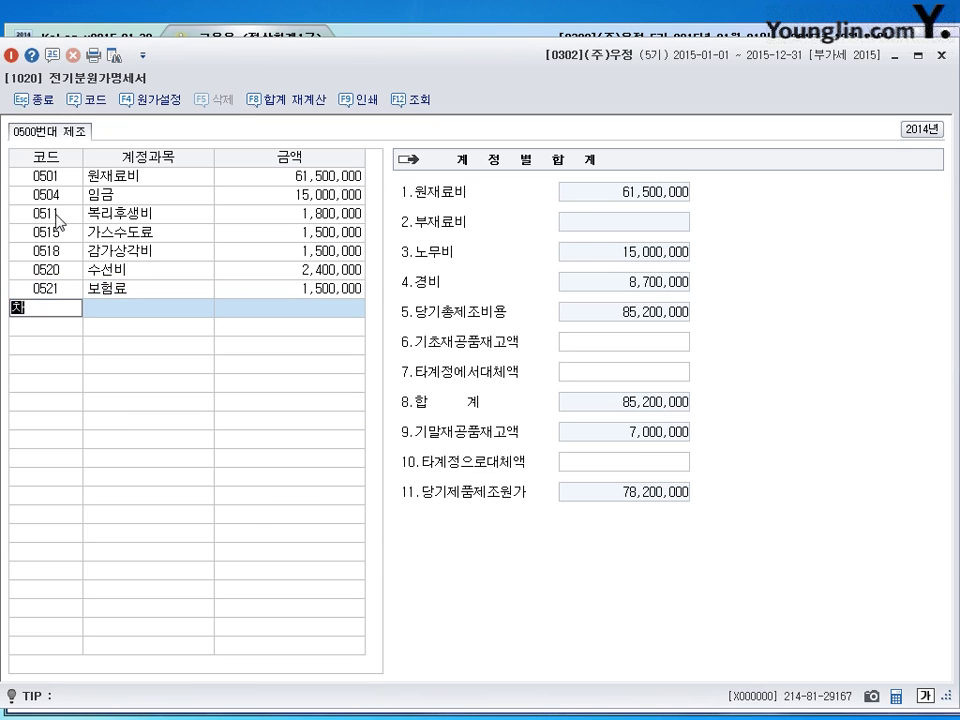
pyautogui.write('ㅏ량')
pyautogui.press('Return')
pyautogui.press('Return')
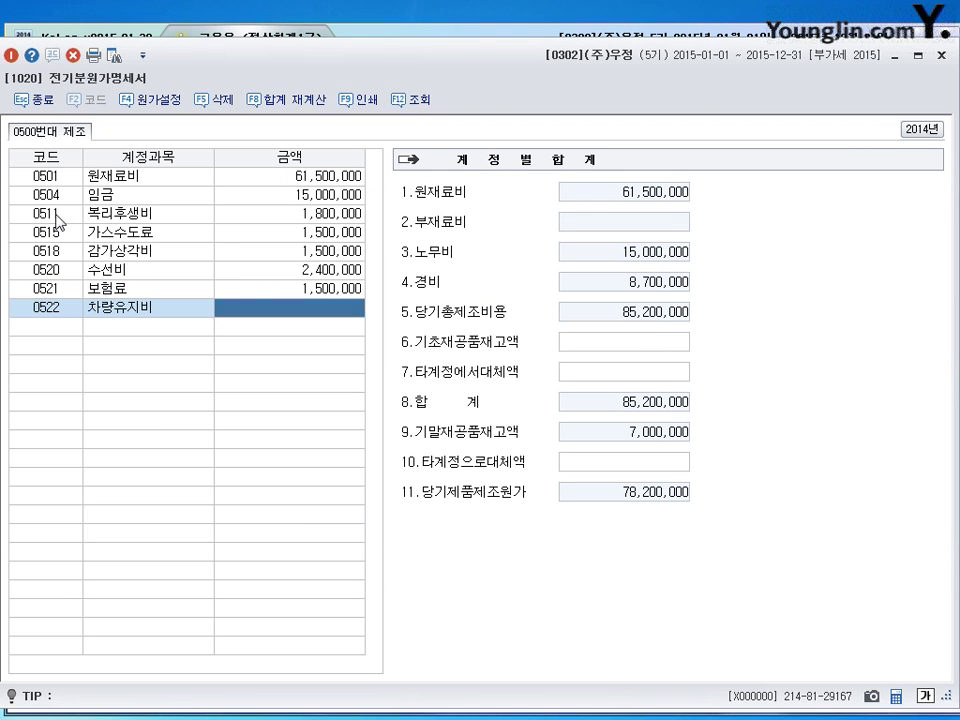
pyautogui.write('5500000')
pyautogui.press('Return')
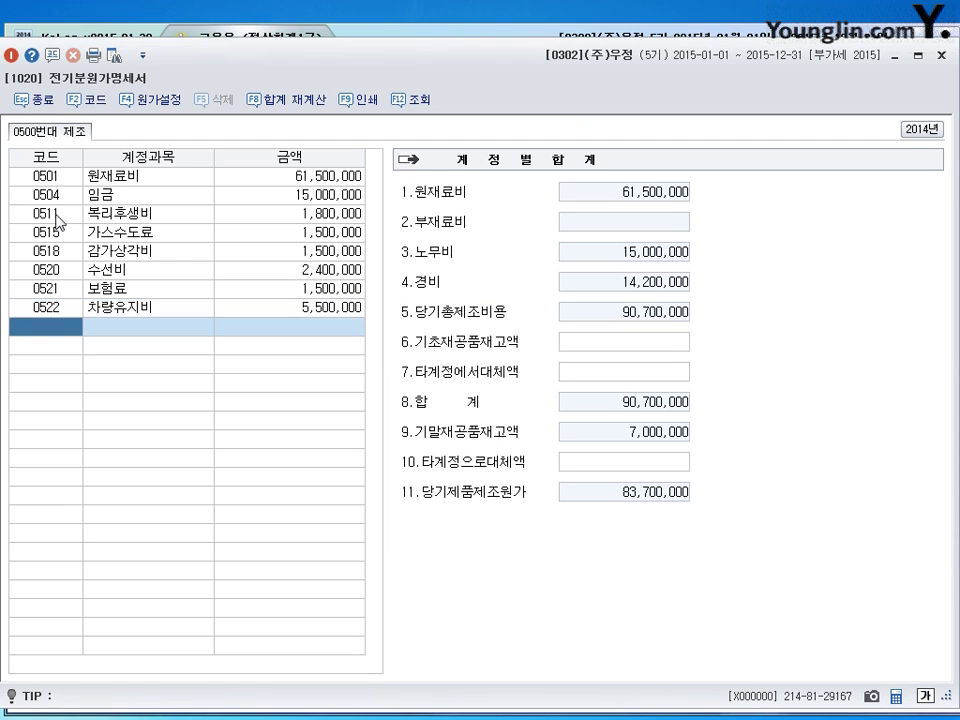
# Look up 소모품 and add the 소모품비 account (0530) with an amount of 7,070,000.
pyautogui.write('소모')
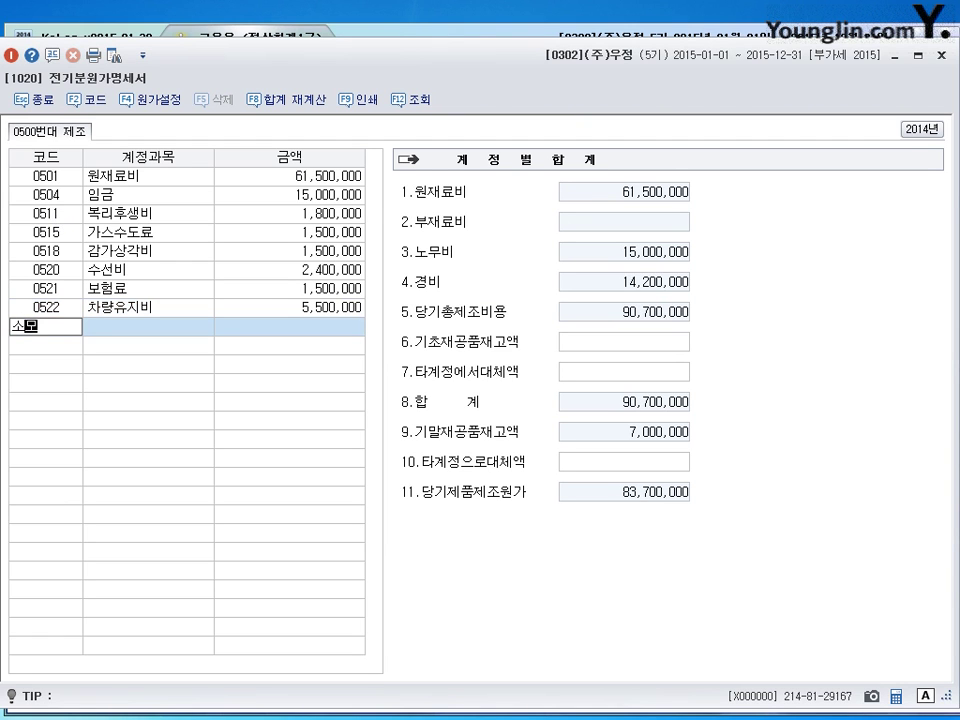
pyautogui.write('품')
pyautogui.press('Return')
pyautogui.press('Return')
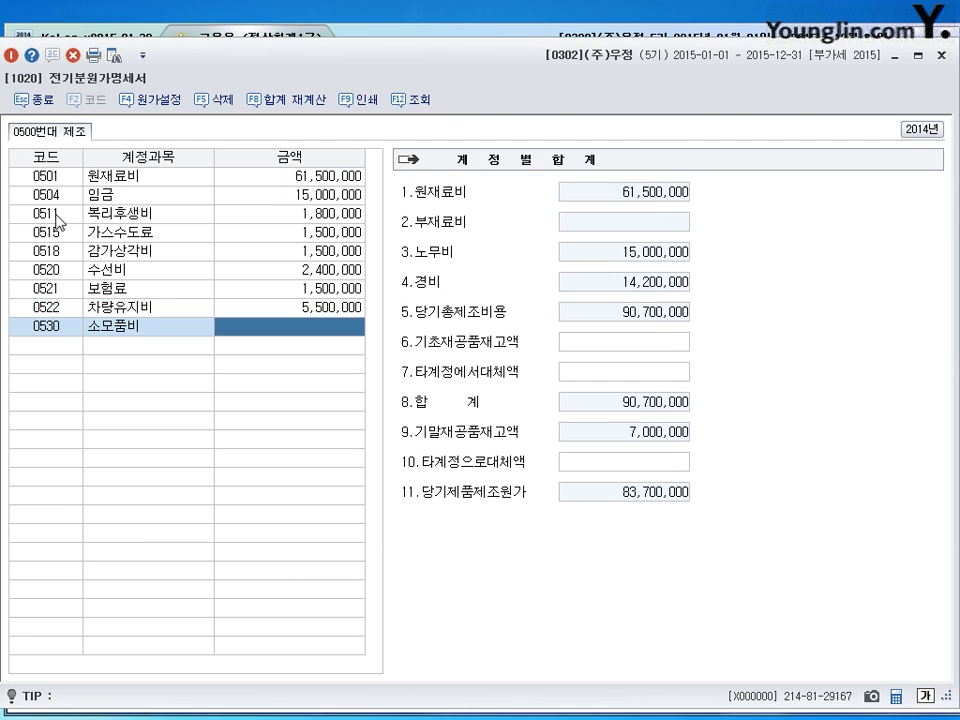
pyautogui.write('7070000')
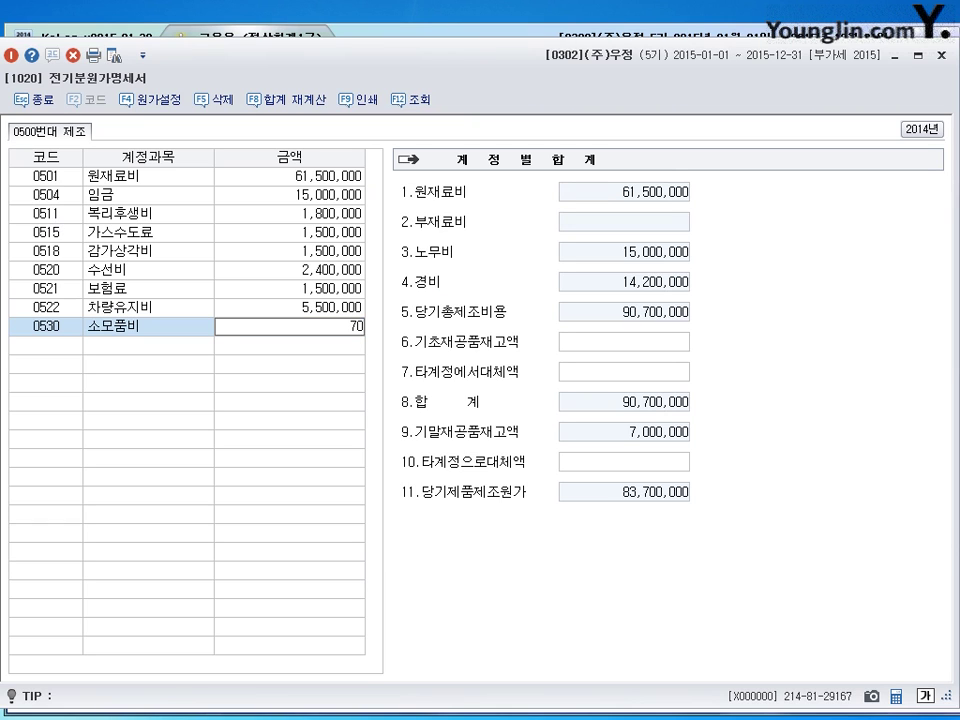
pyautogui.press('Return')
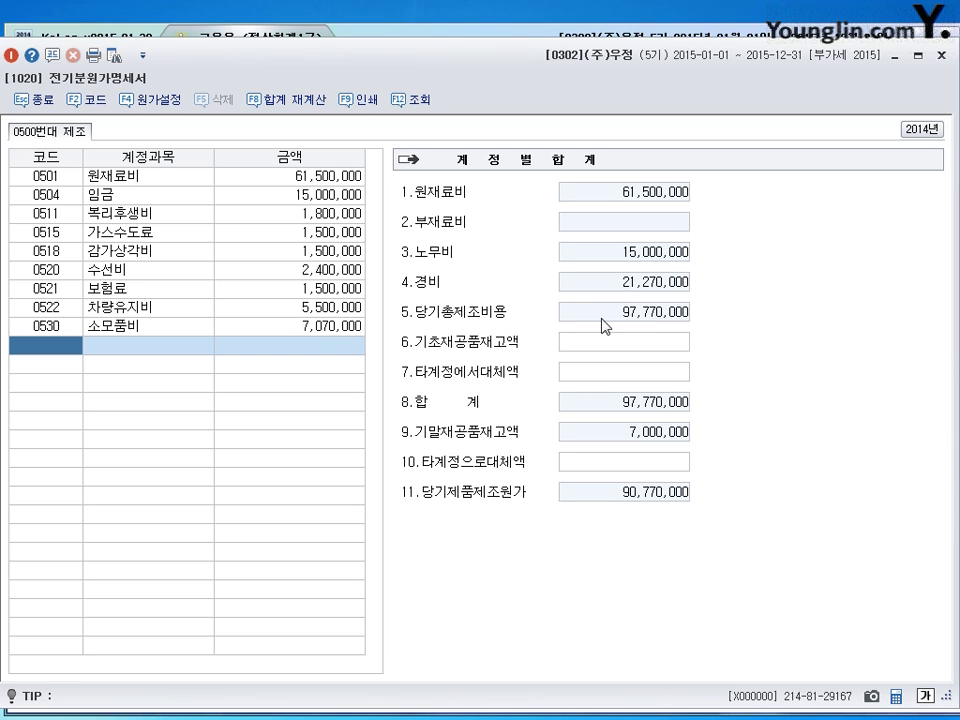
# Compare the entered expense amounts with the source 제조원가명세서, checking the 차량유지비 figure in particular.
pyautogui.click(325, 326)
pyautogui.click(300, 232)
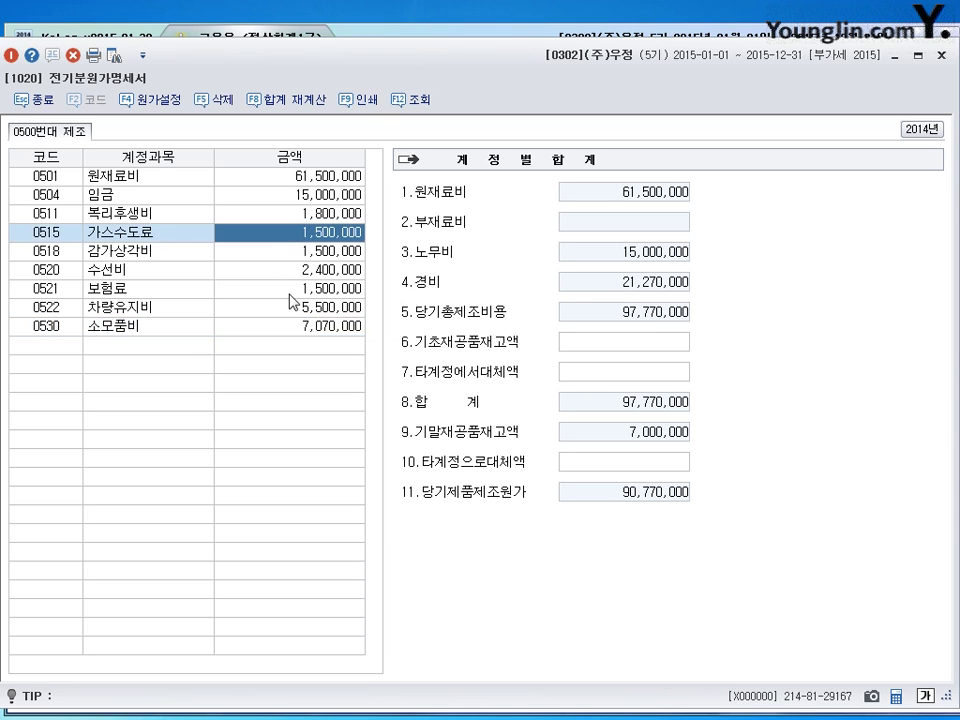
pyautogui.click(300, 215)
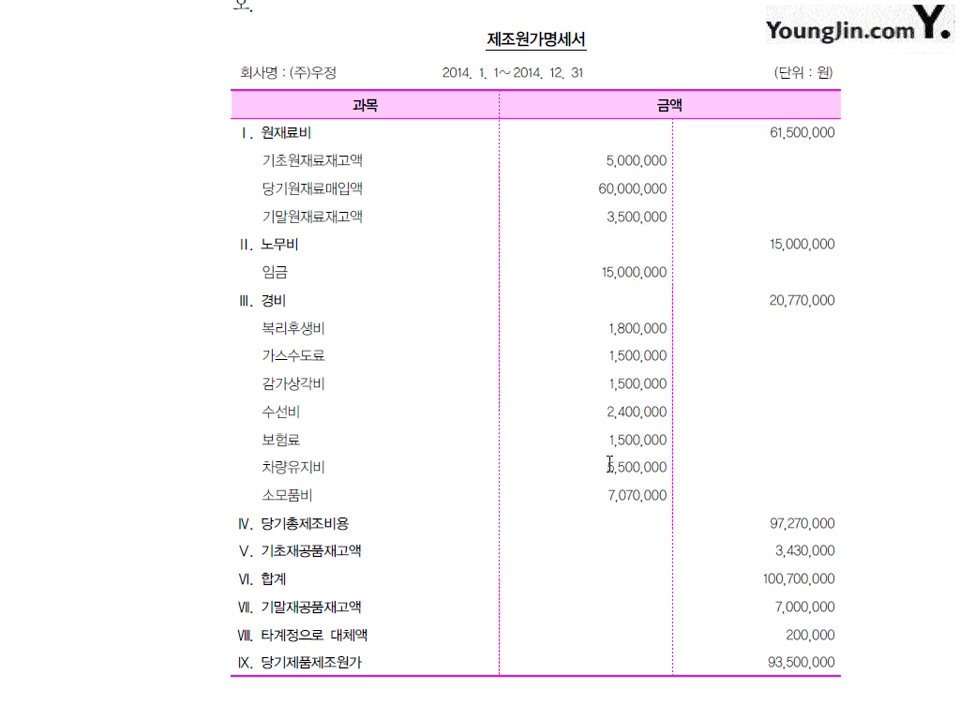
pyautogui.moveTo(611, 465); pyautogui.dragTo(666, 458)
pyautogui.click(677, 466)
pyautogui.moveTo(606, 467); pyautogui.dragTo(669, 467)
pyautogui.click(668, 467)
pyautogui.moveTo(607, 467); pyautogui.dragTo(677, 463)
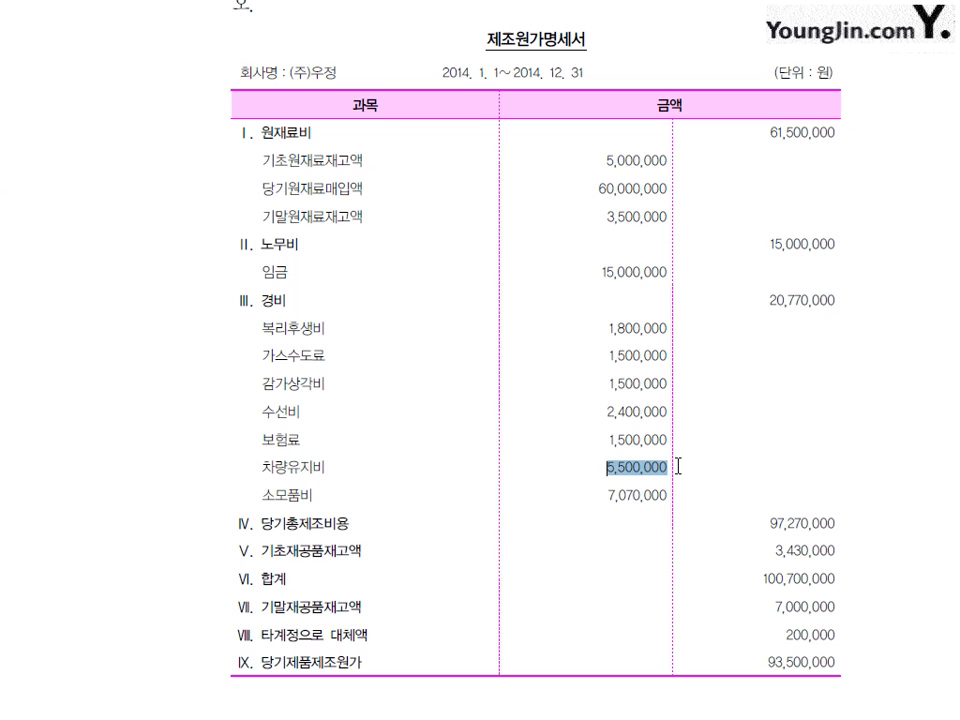
pyautogui.click(609, 468)
pyautogui.moveTo(609, 468); pyautogui.dragTo(658, 467)
pyautogui.click(658, 467)
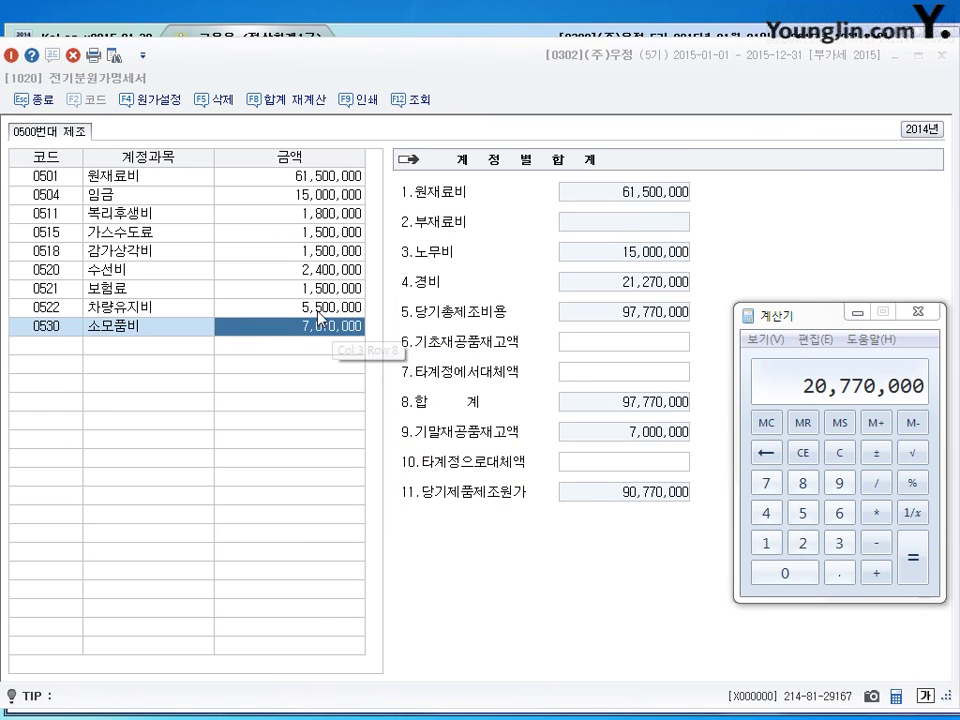
# Correct the 차량유지비 (0522) amount to 5,000,000.
pyautogui.click(318, 310)
pyautogui.write('5000000')
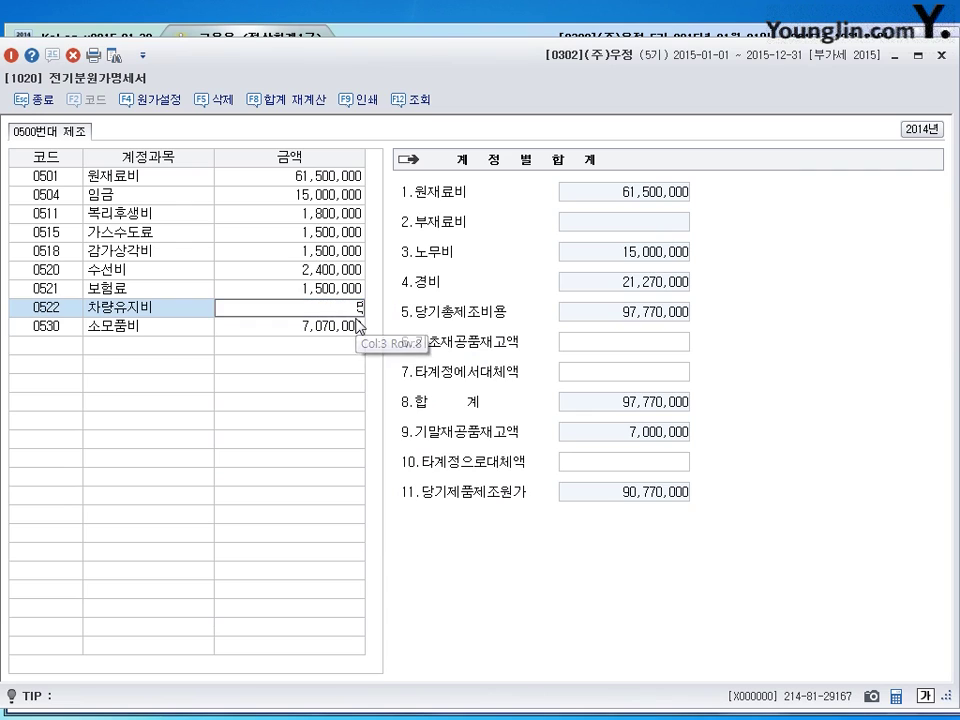
pyautogui.press('Return')
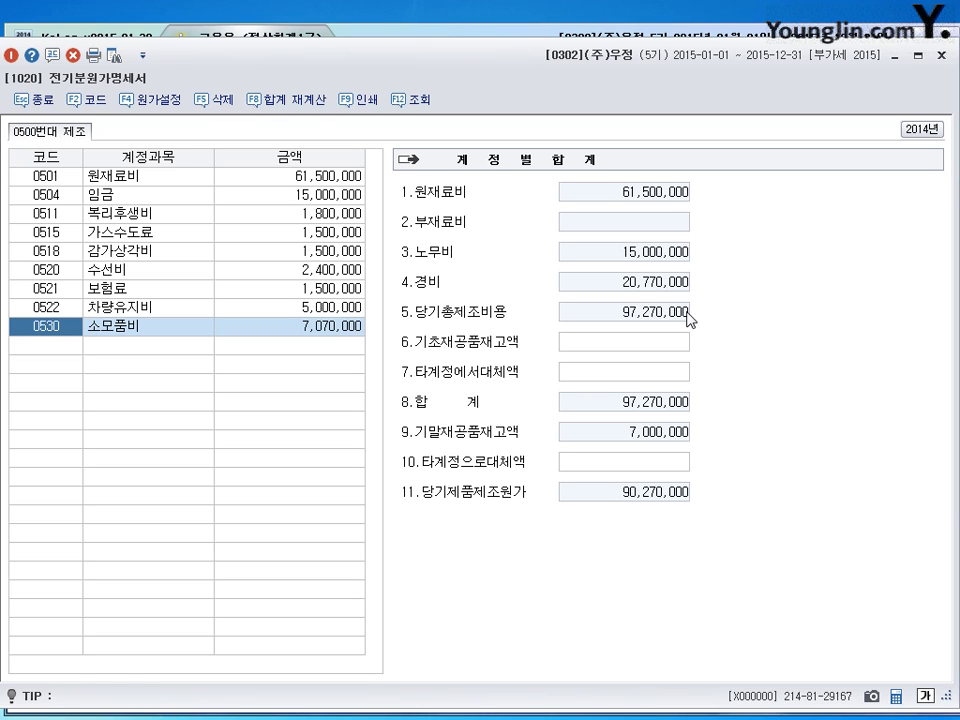
# Set the beginning work-in-process inventory (기초재공품재고액) to 3,430,000 in the account totals.
pyautogui.click(600, 345)
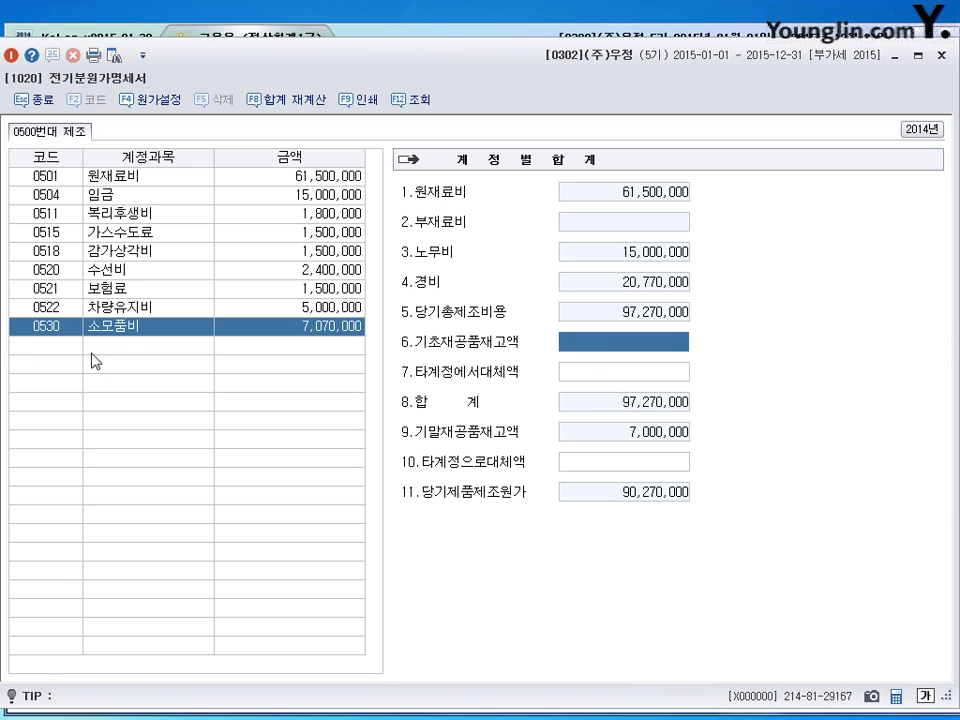
pyautogui.click(43, 345)
pyautogui.click(594, 345)
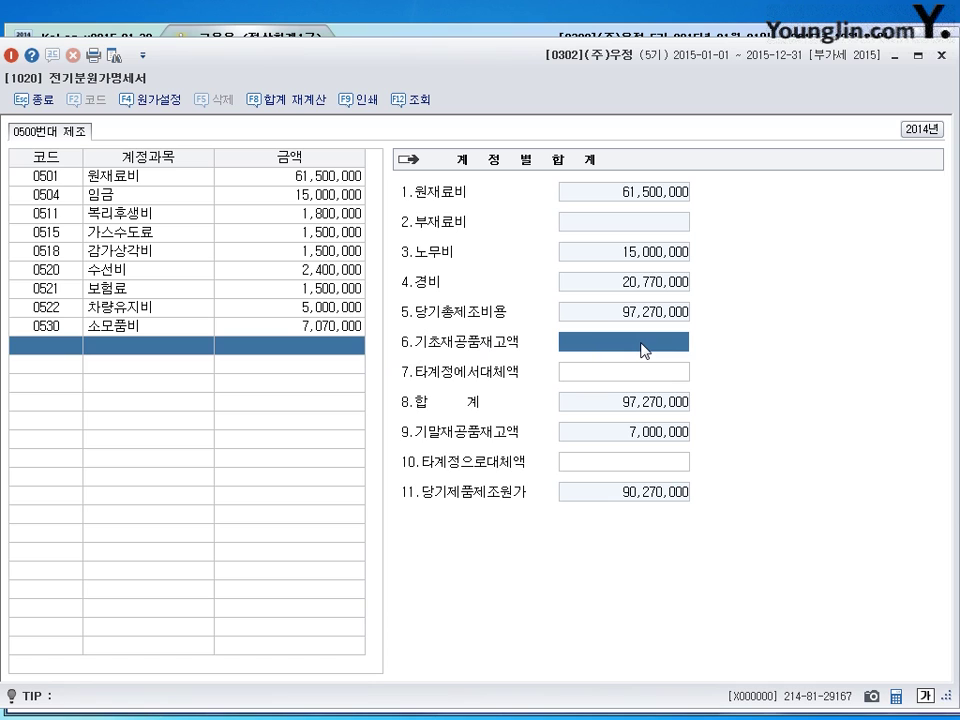
pyautogui.write('3430000')
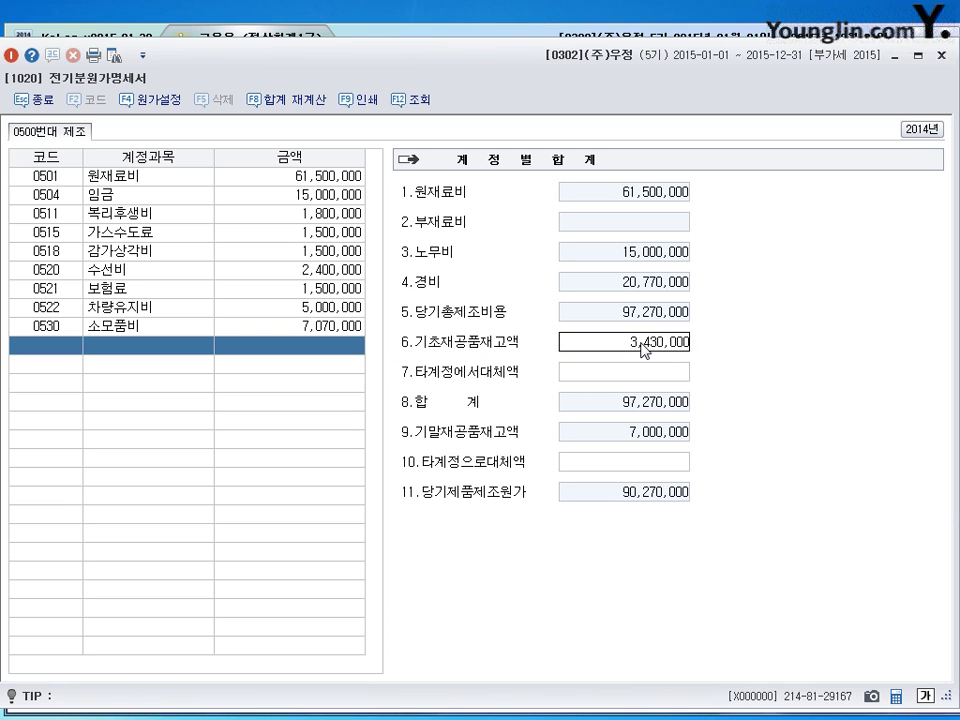
pyautogui.press('Return')
pyautogui.click(643, 350)
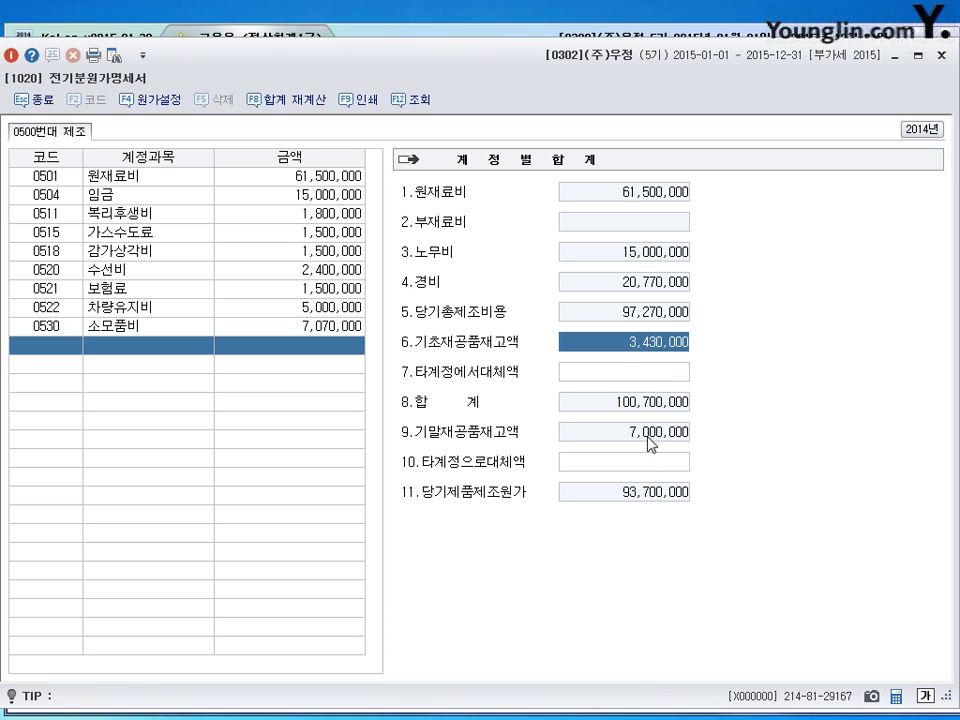
# Set the transfer to other accounts (타계정으로대체액) to 200,000 in the account totals.
pyautogui.click(662, 464)
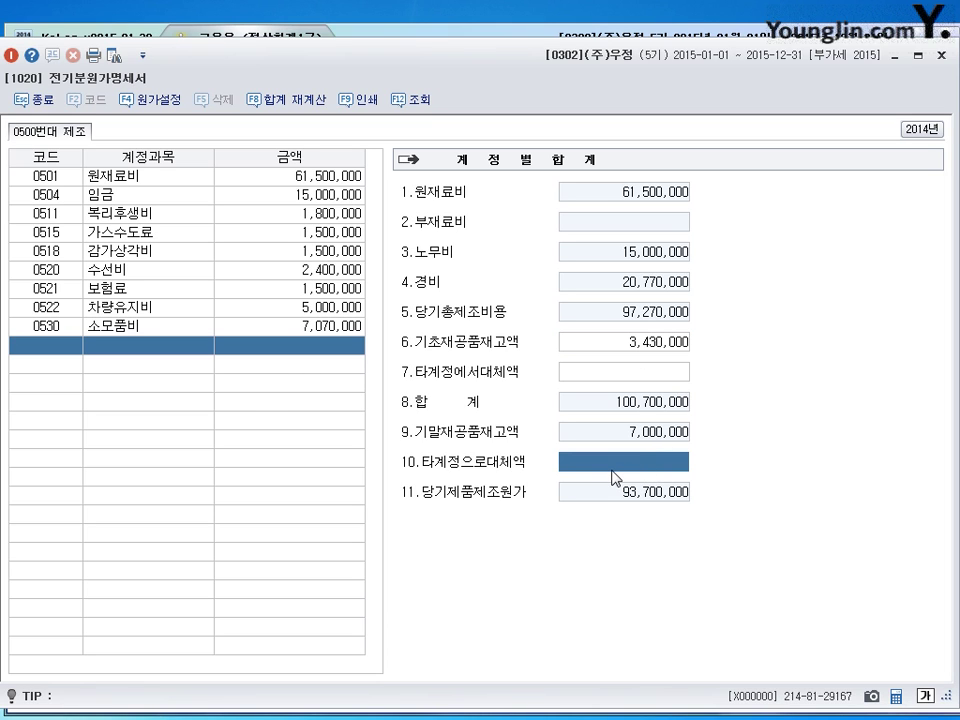
pyautogui.write('2000000')
pyautogui.press('Return')
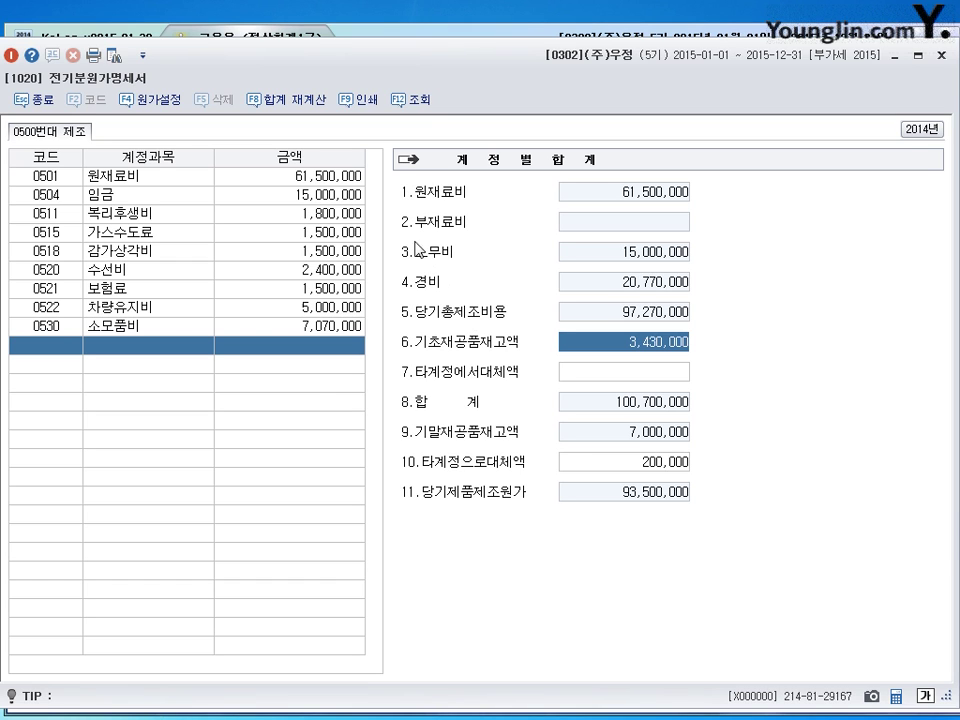
# Review the 원재료비 (0501) breakdown and the 기초재공품재고액 and 타계정으로대체액 entries of the completed statement.
pyautogui.click(272, 176)
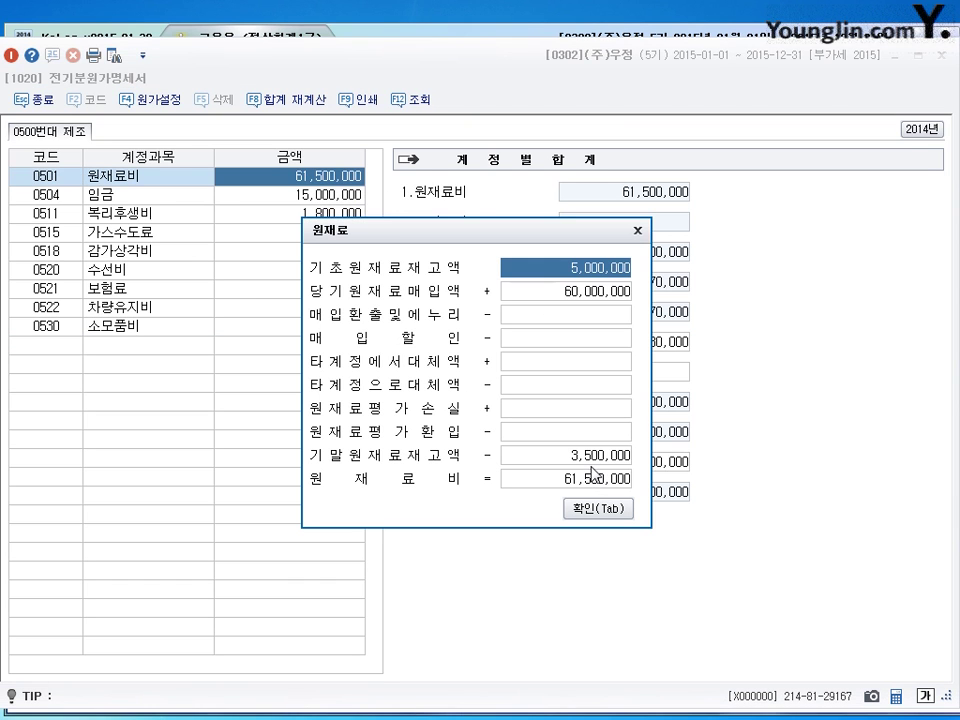
pyautogui.click(597, 510)
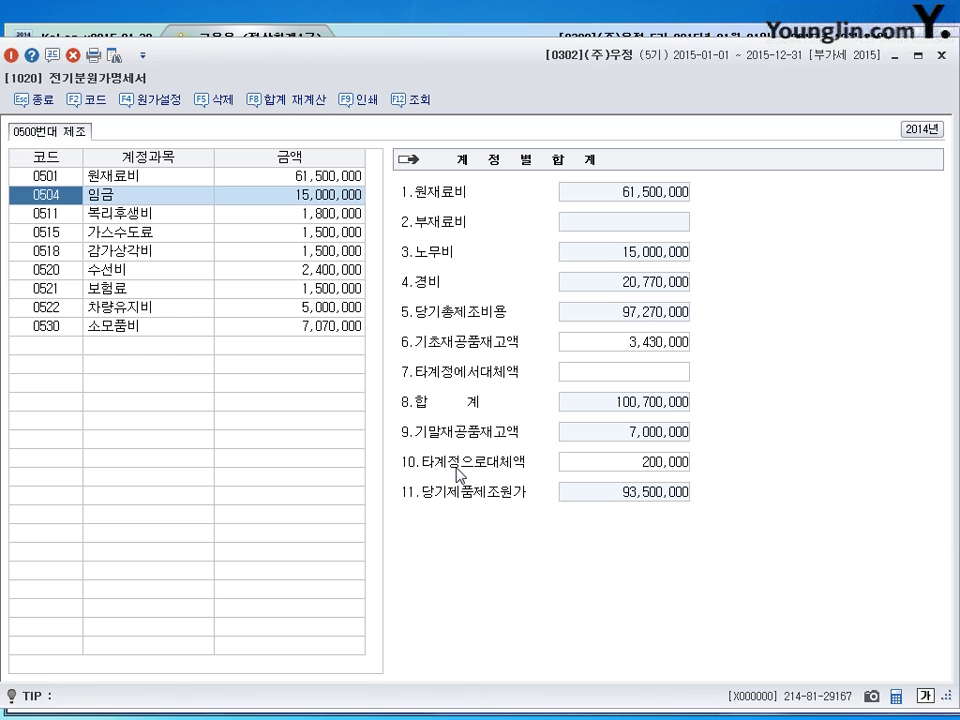
pyautogui.click(640, 343)
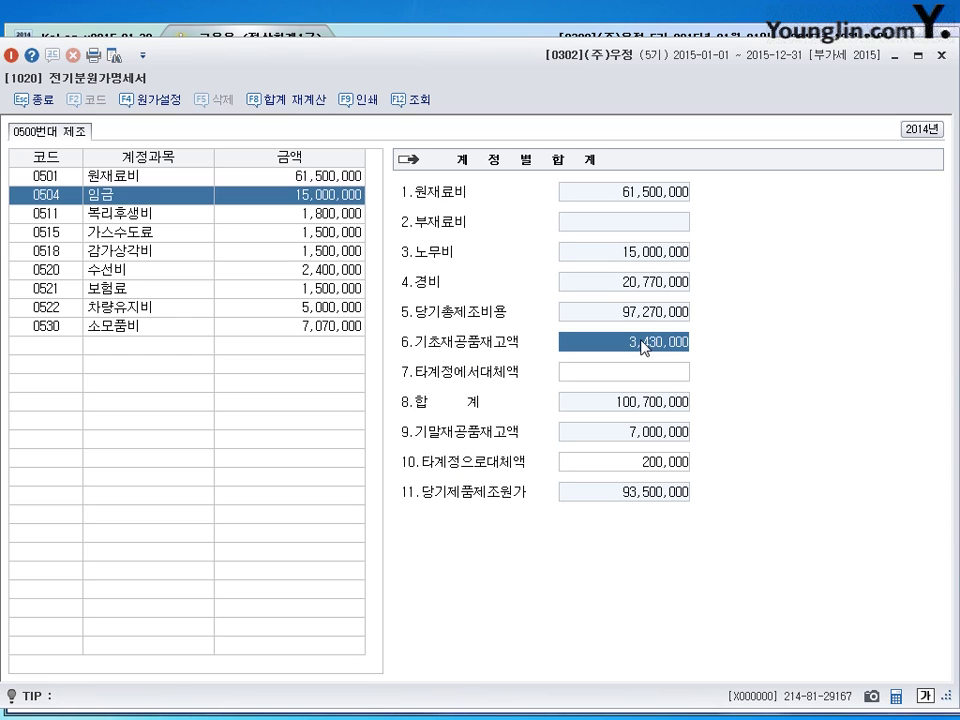
pyautogui.click(641, 463)
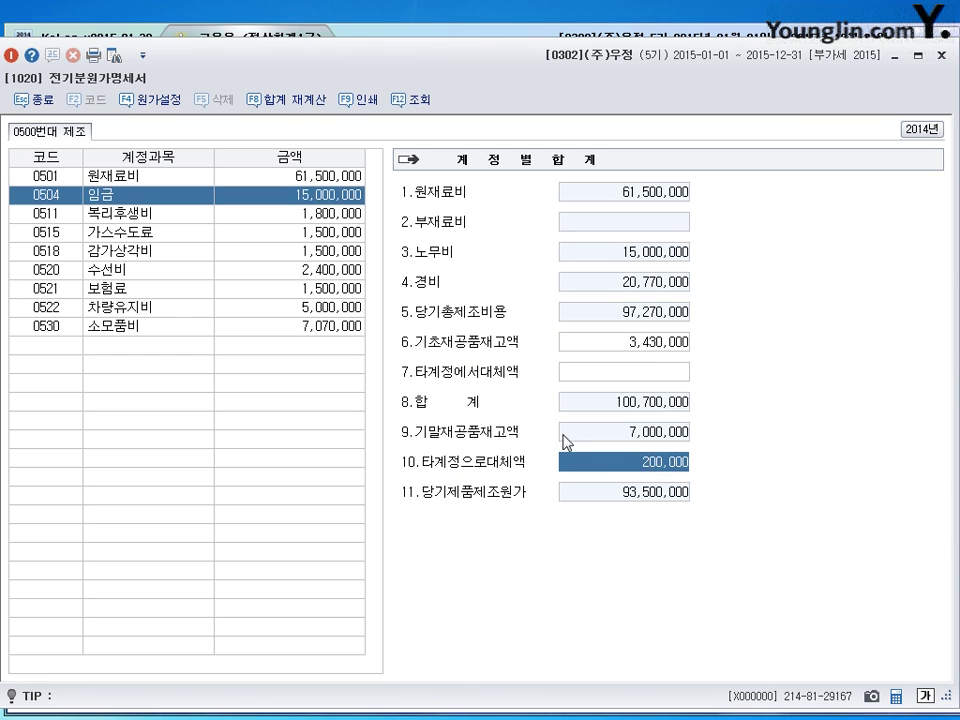
pyautogui.click(319, 347)
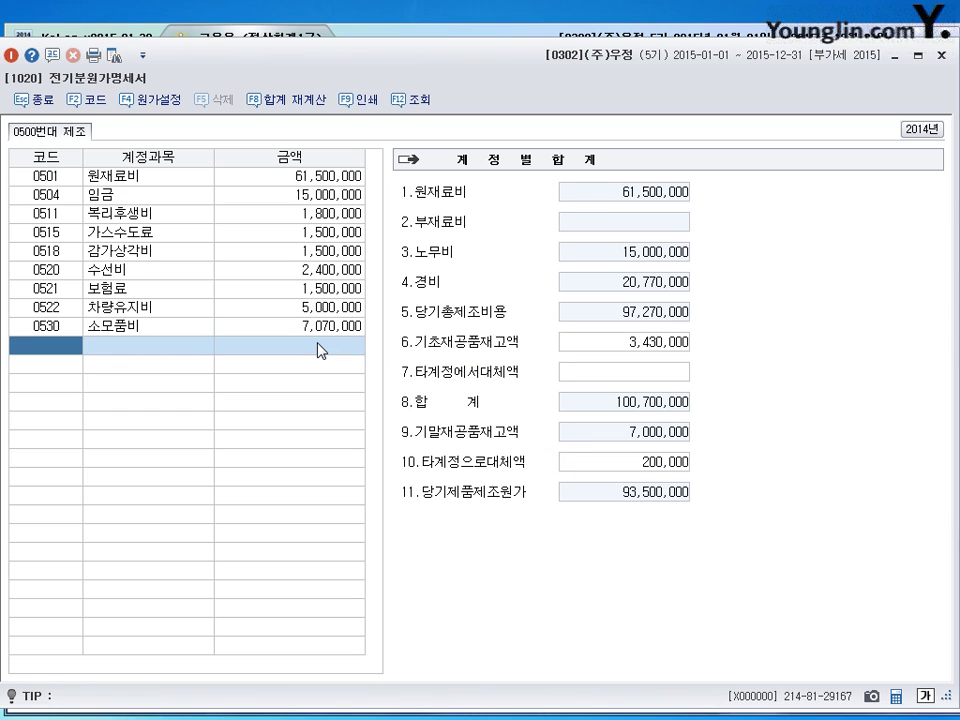